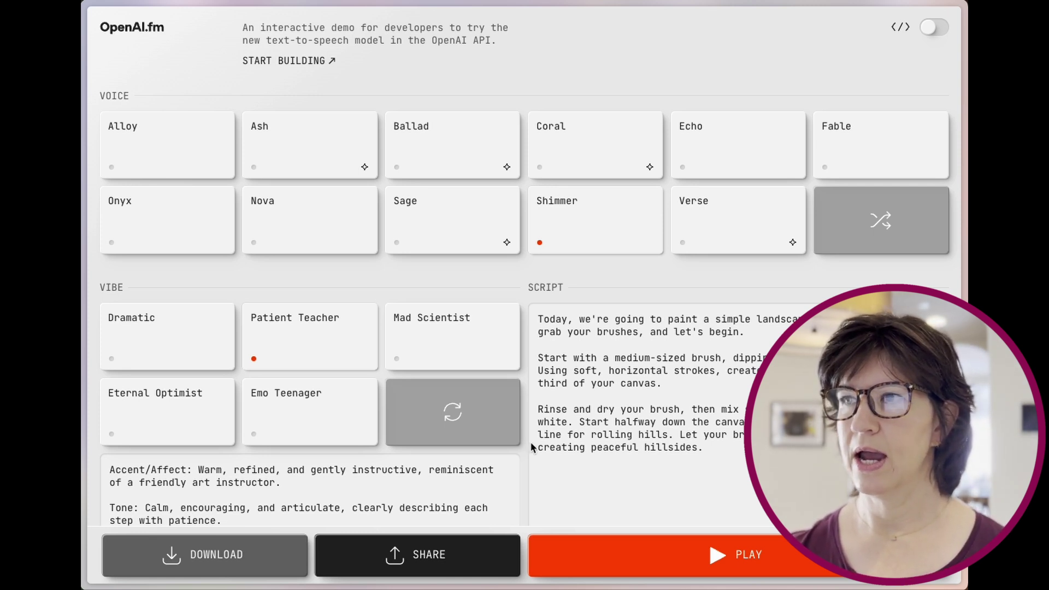
Switch the voice to Fable and preview the landscape painting script with the Patient Teacher vibe, stopping playback after a sample
left_click(873, 146)
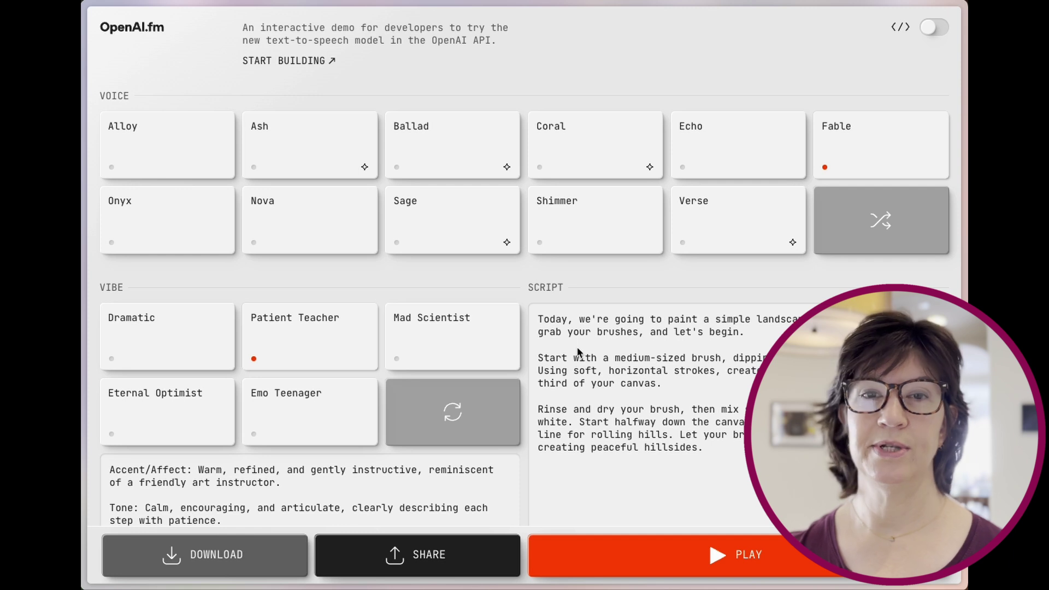
left_click(747, 561)
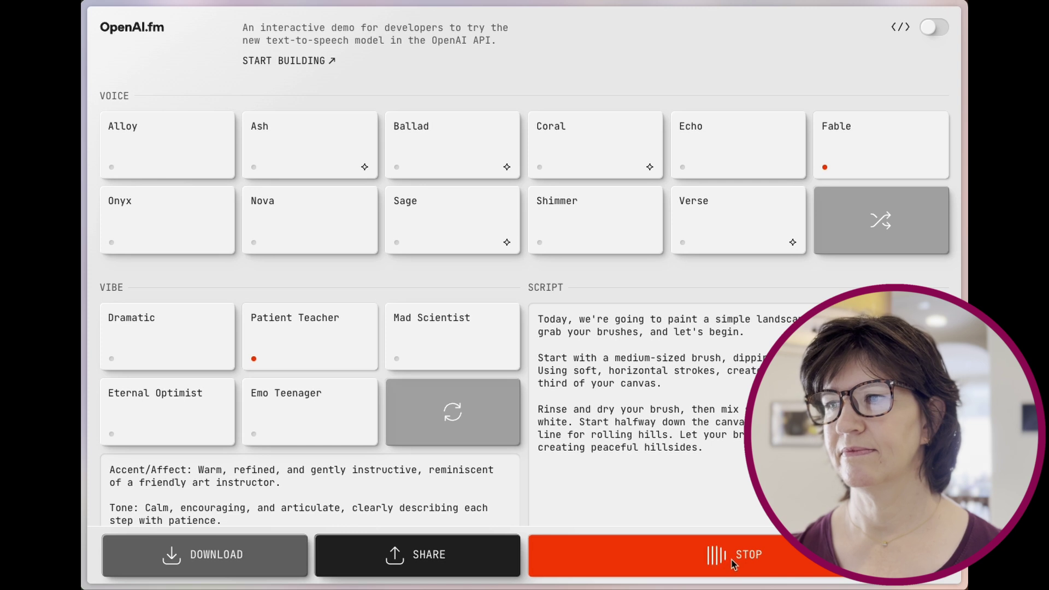
left_click(734, 562)
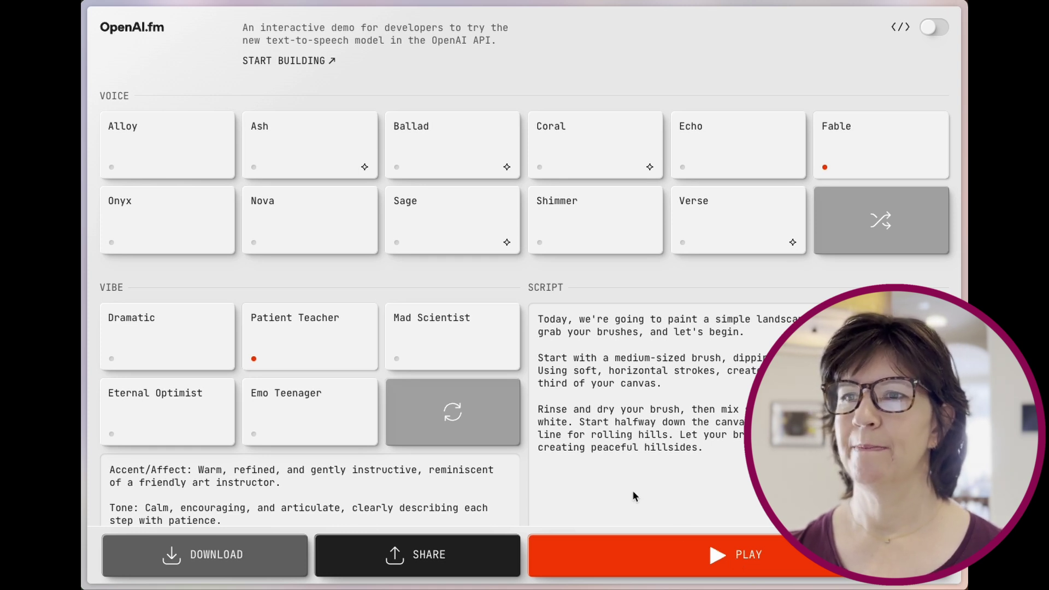
Compare the Mad Scientist and Patient Teacher vibes, and read through the Patient Teacher instructions on tone, pacing, emotion and pronunciation
left_click(466, 339)
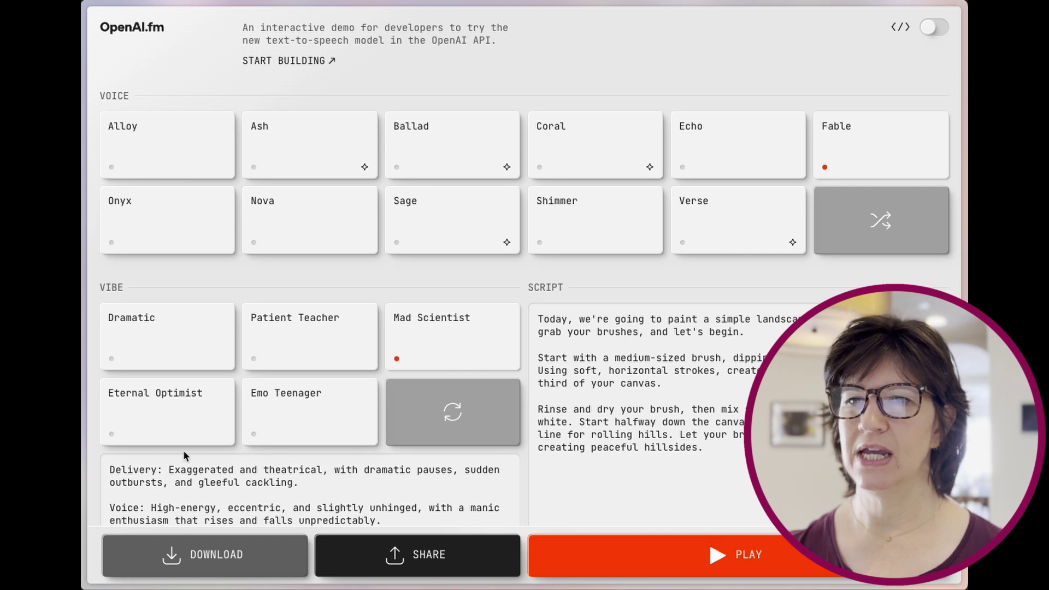
left_click(295, 332)
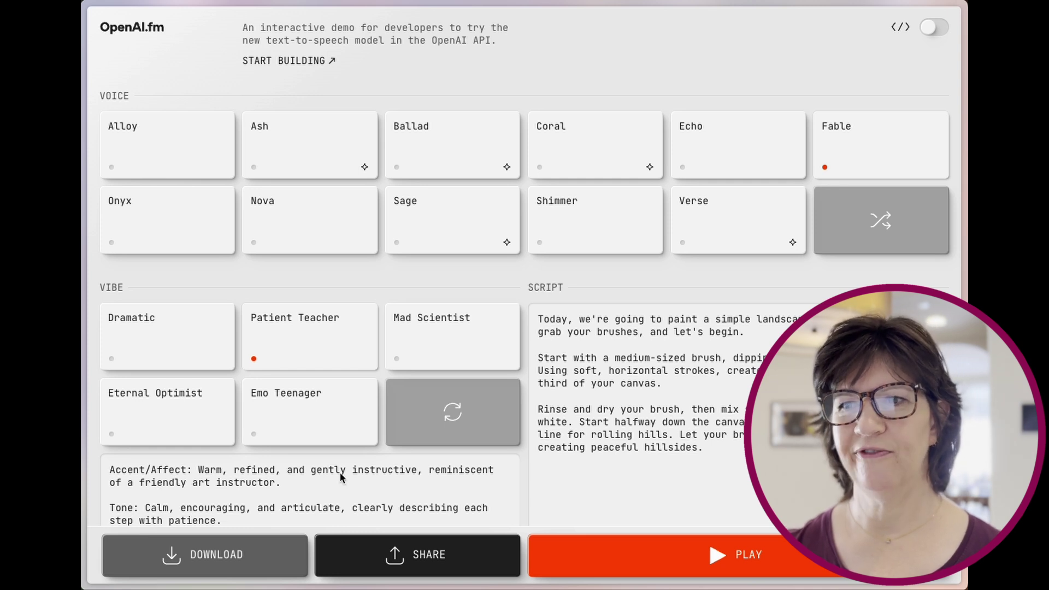
scroll(283, 487, "down", 1)
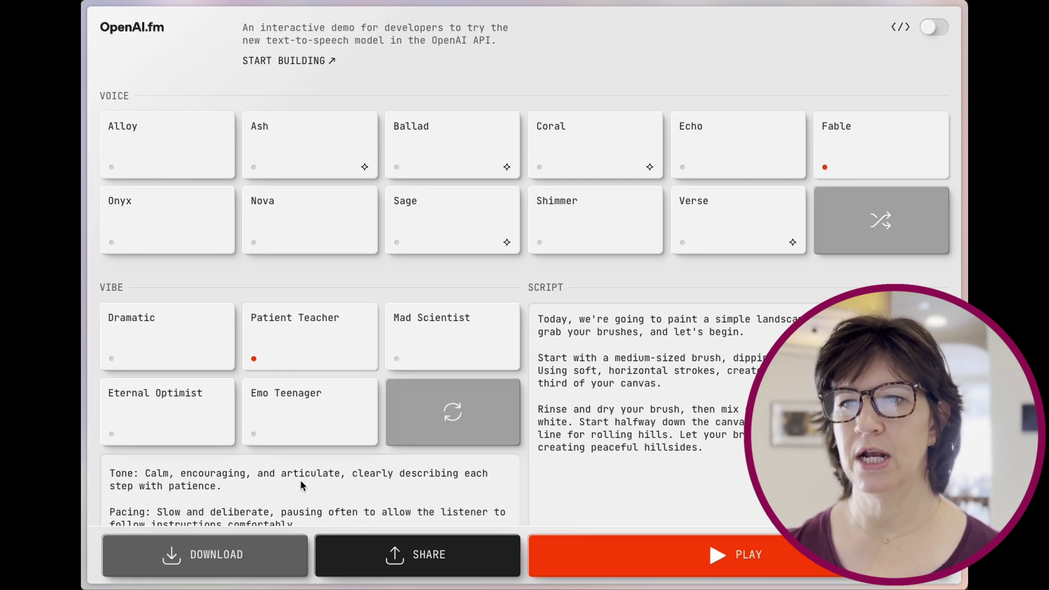
scroll(306, 480, "down", 1)
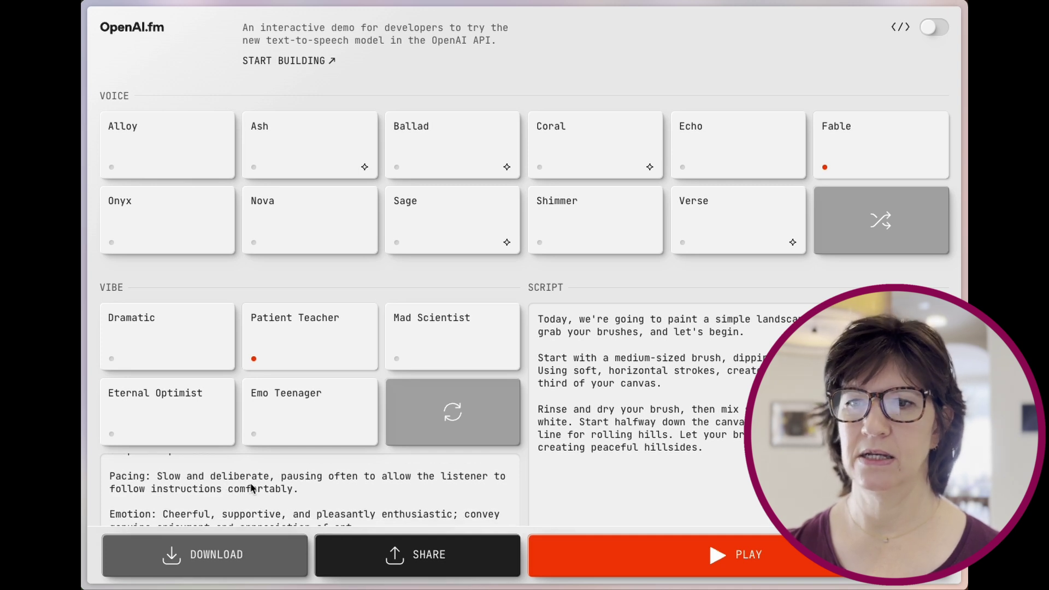
scroll(243, 491, "down", 1)
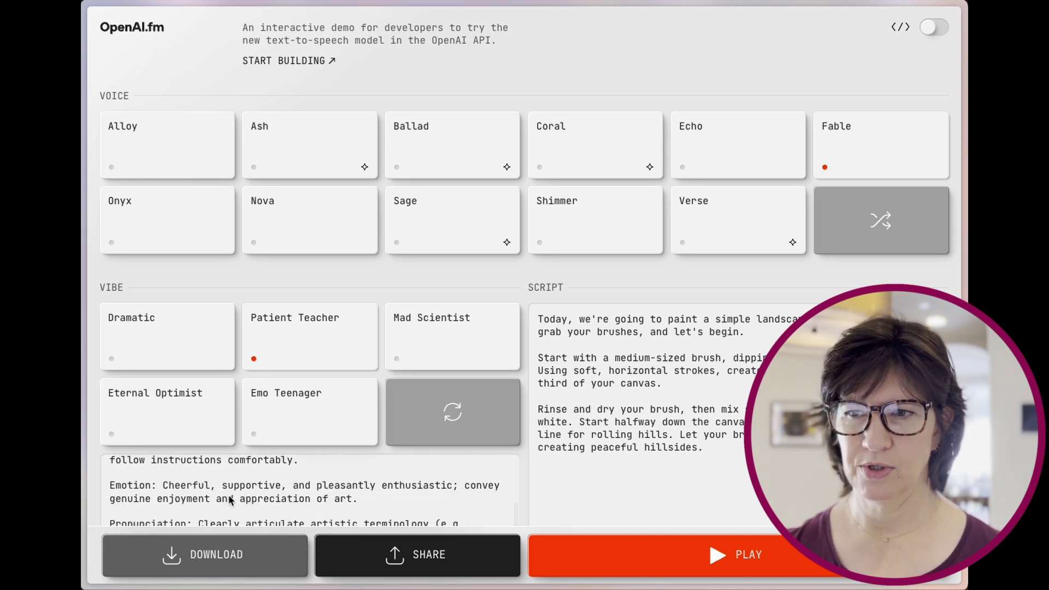
scroll(229, 499, "down", 1)
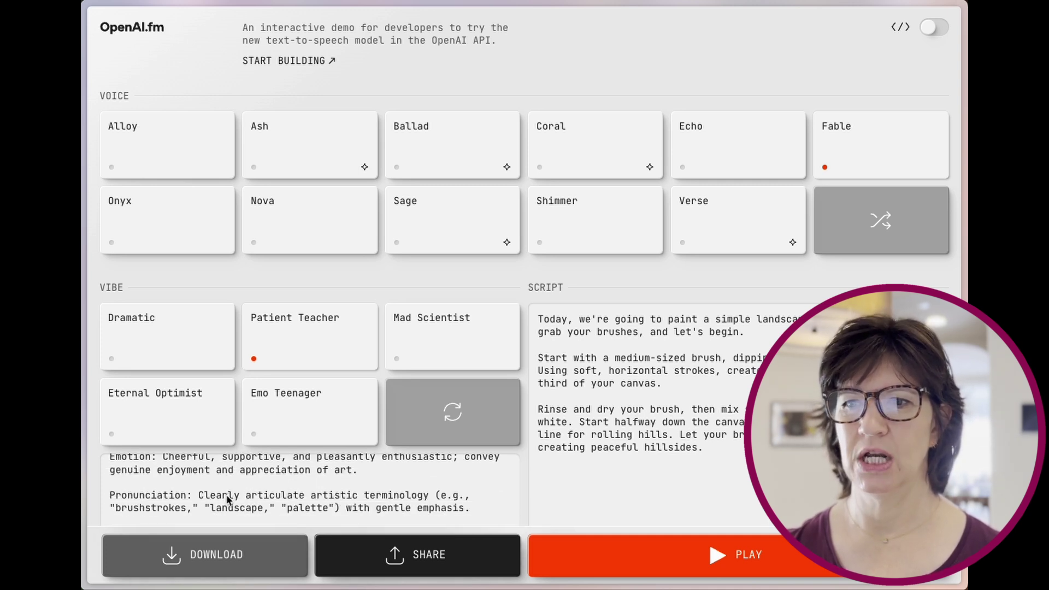
scroll(227, 498, "up", 5)
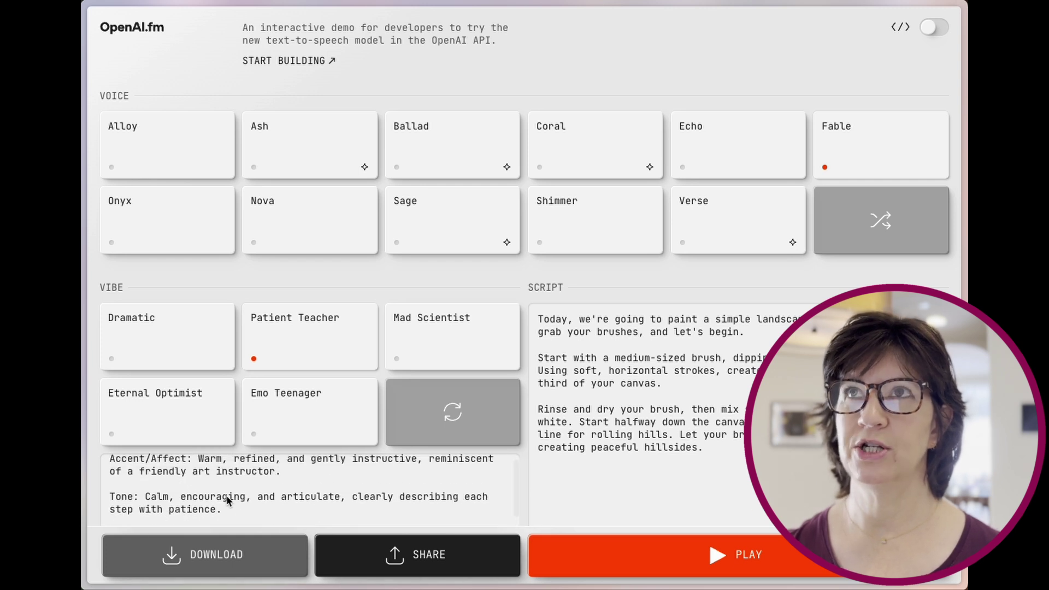
scroll(227, 499, "up", 1)
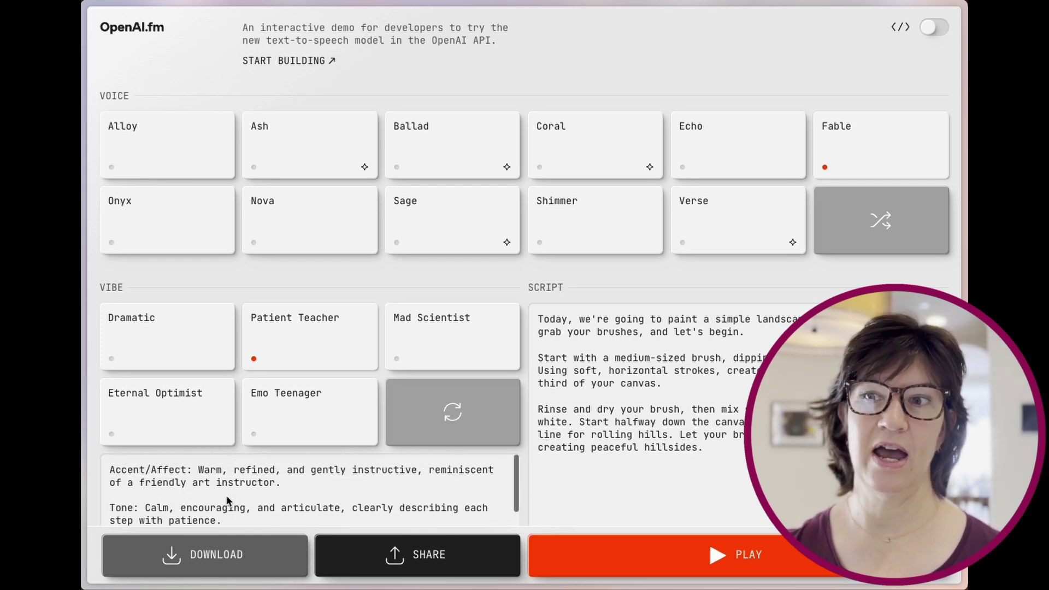
Apply the Mad Scientist vibe, preview the script in the Fable voice, and look over the vibe's delivery instructions
left_click(453, 339)
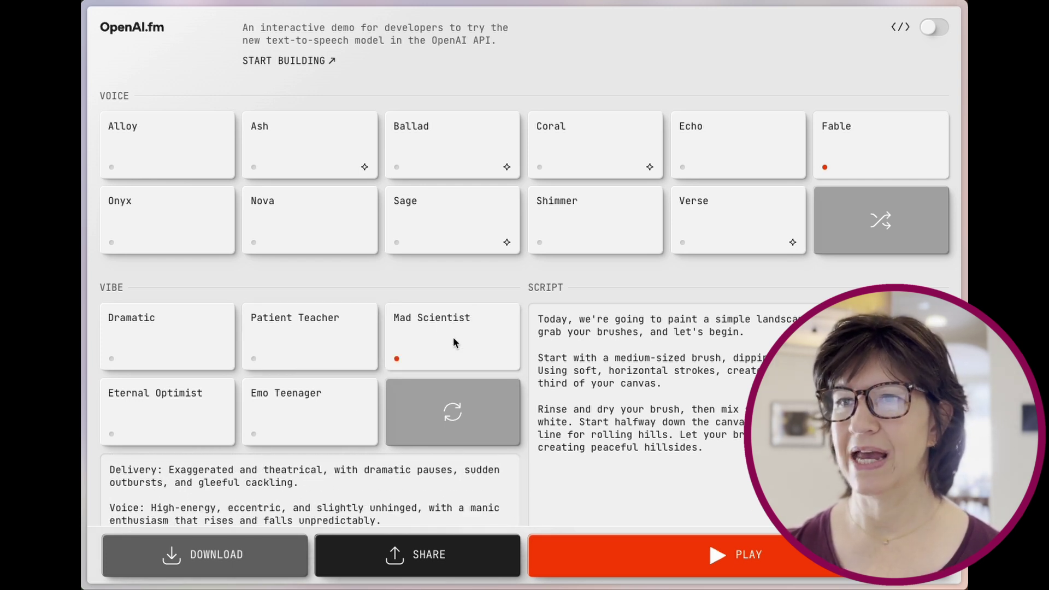
left_click(733, 562)
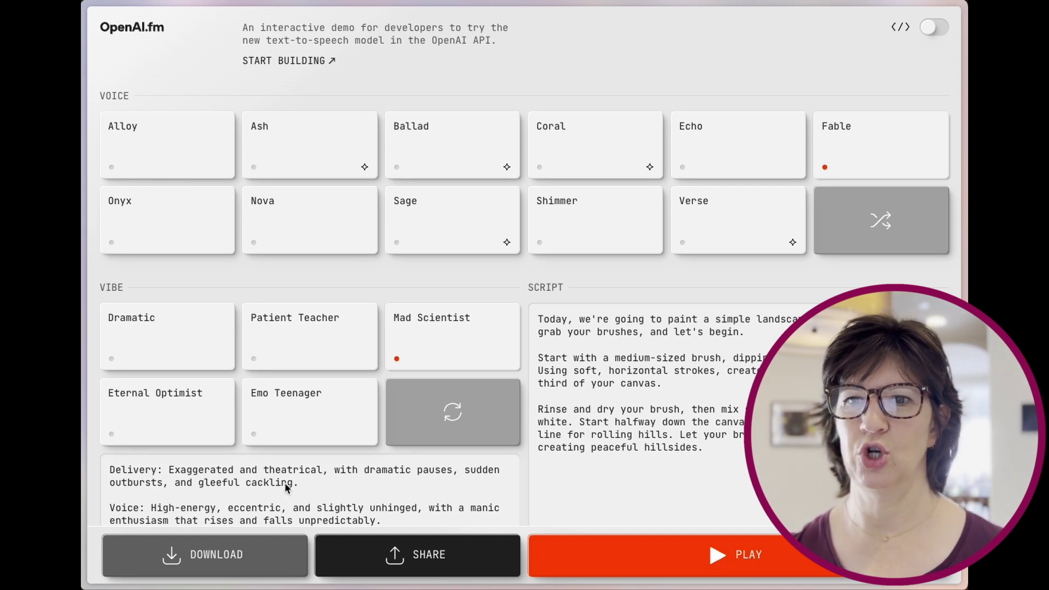
scroll(285, 486, "down", 2)
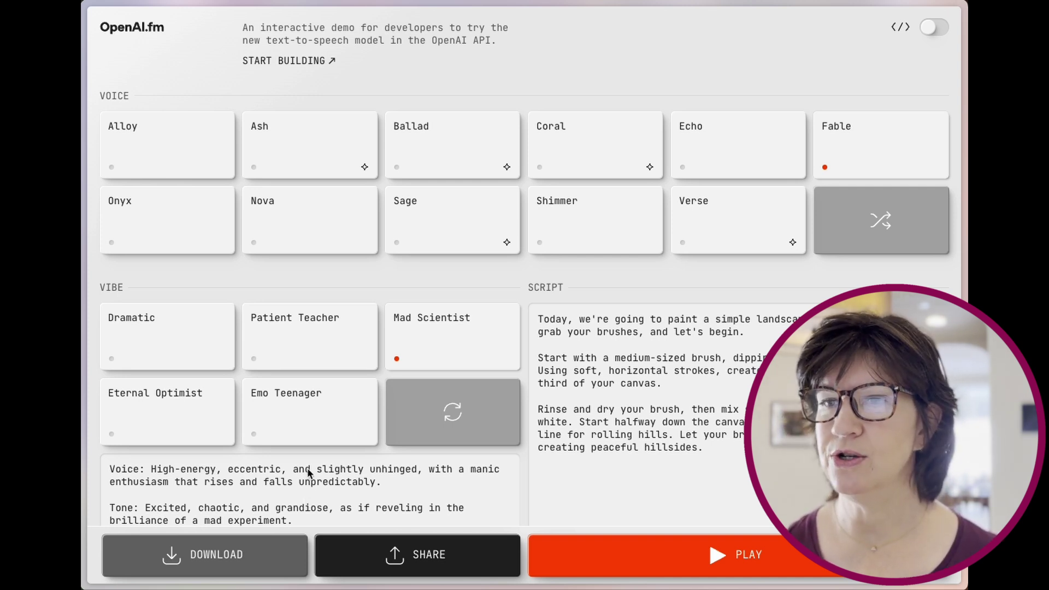
Change the vibe to Emo Teenager and listen to a sample of the script in the Fable voice, stopping it partway
left_click(299, 422)
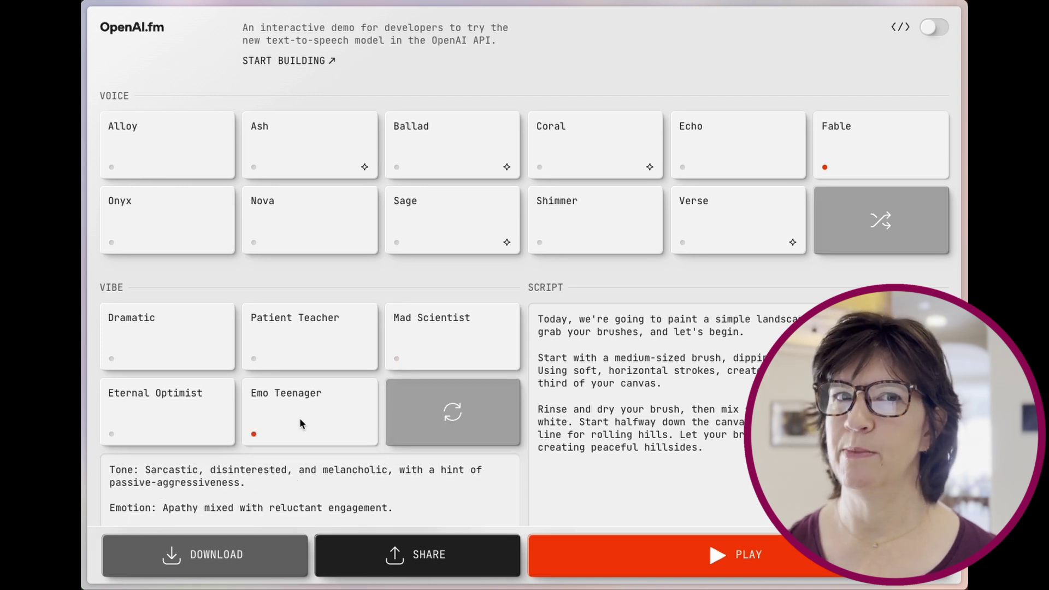
left_click(734, 568)
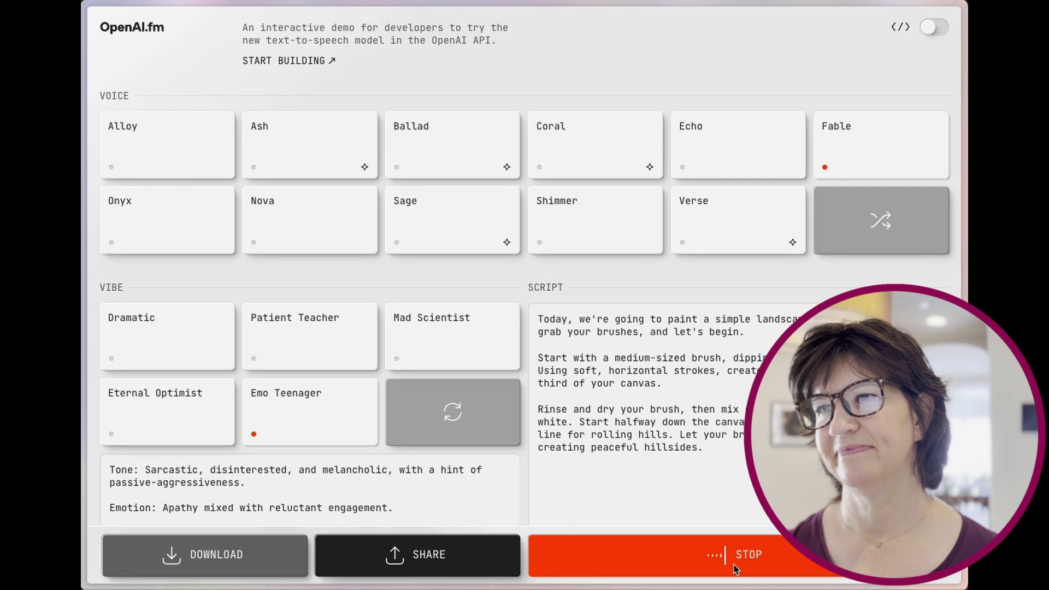
left_click(705, 571)
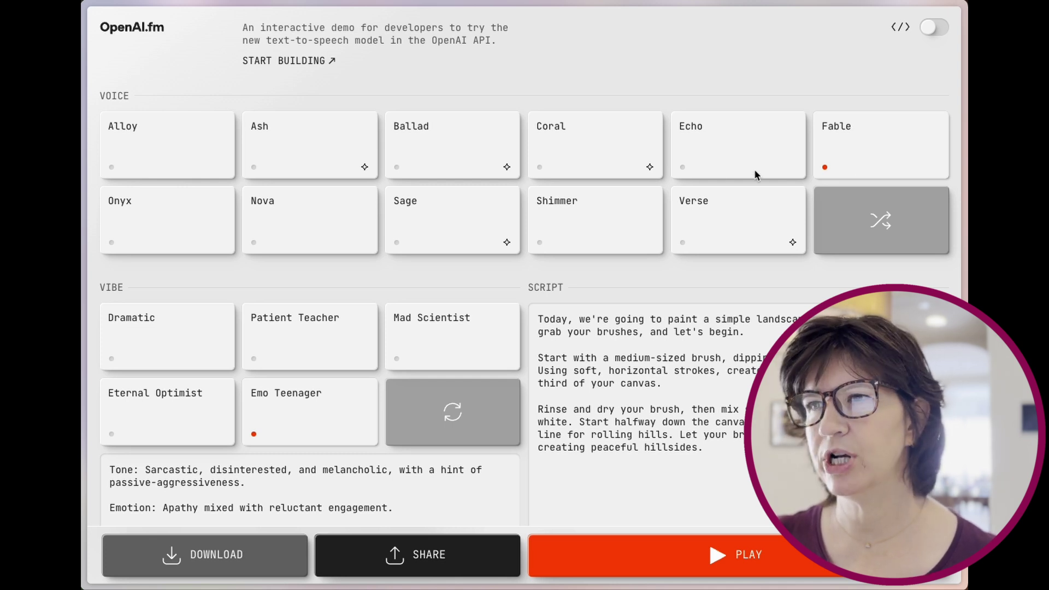
Switch the voice to Shimmer and play a short sample of the script with the Emo Teenager vibe
left_click(566, 223)
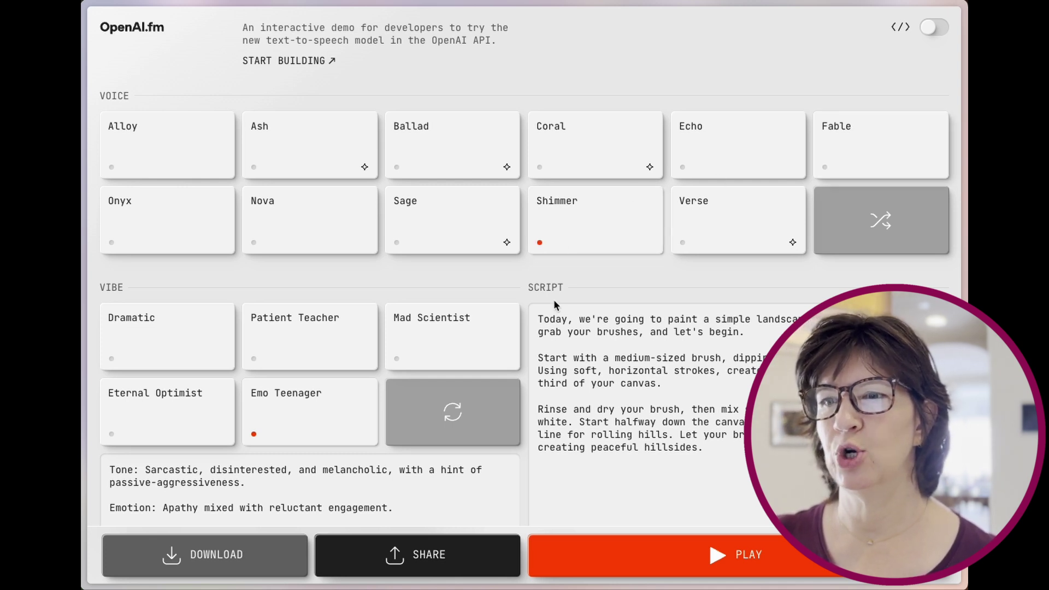
left_click(742, 558)
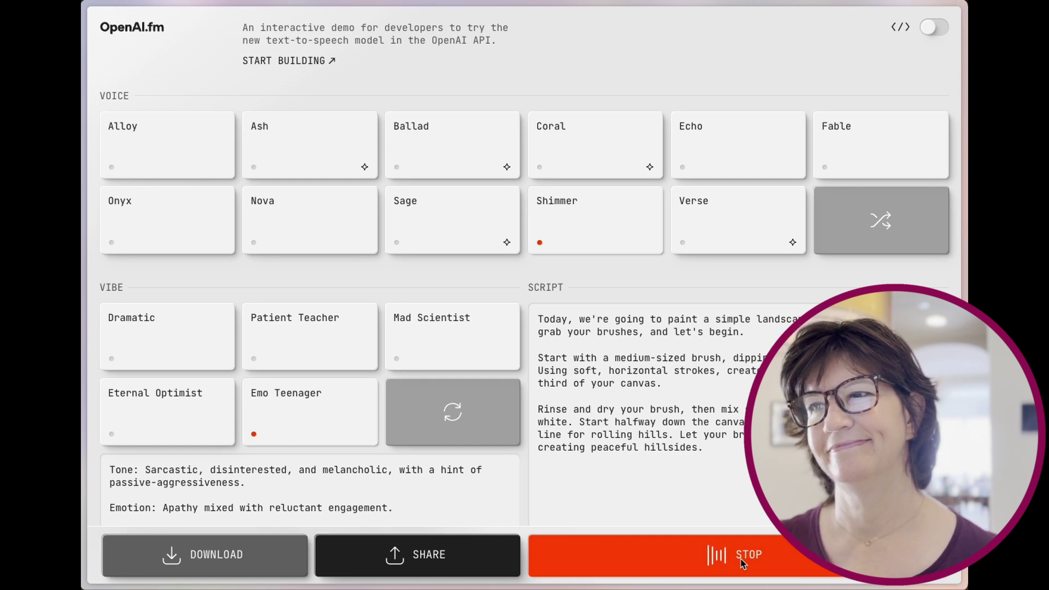
left_click(742, 562)
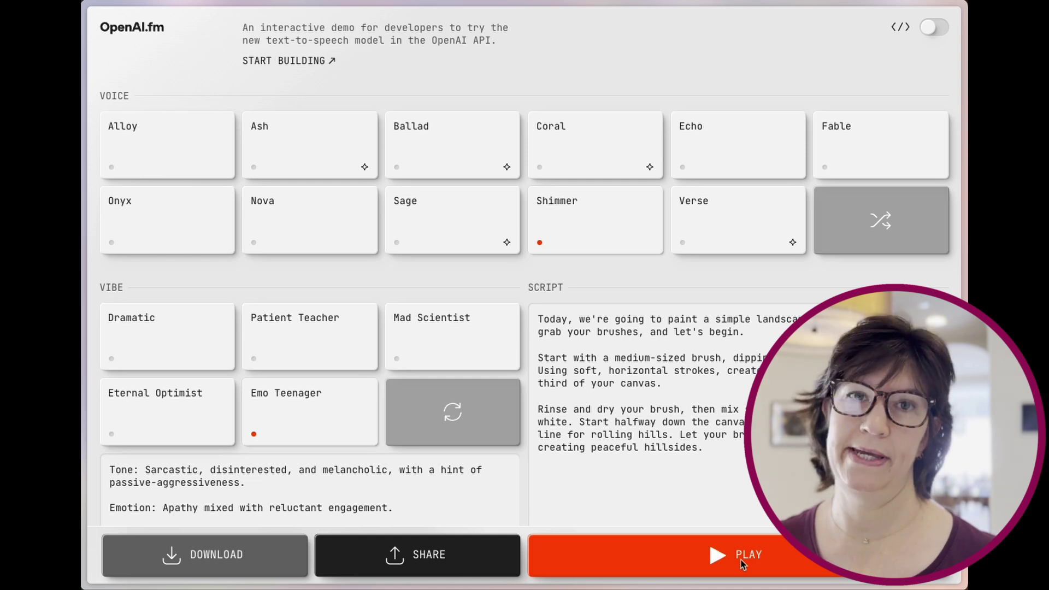
Set the vibe to Eternal Optimist and preview the painting script in the Shimmer voice, ending playback after a sample
left_click(121, 342)
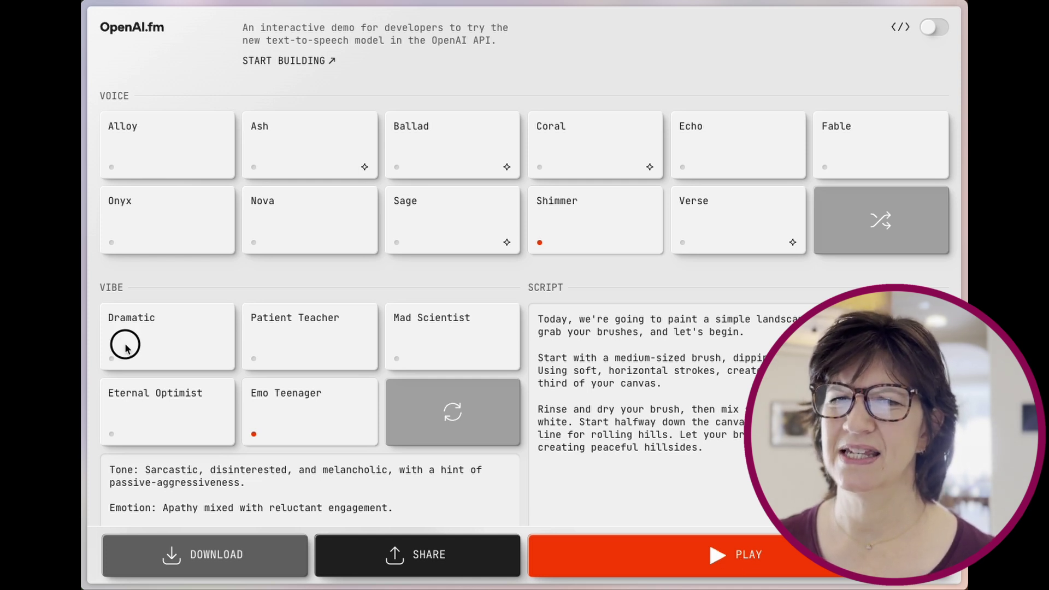
left_click(171, 424)
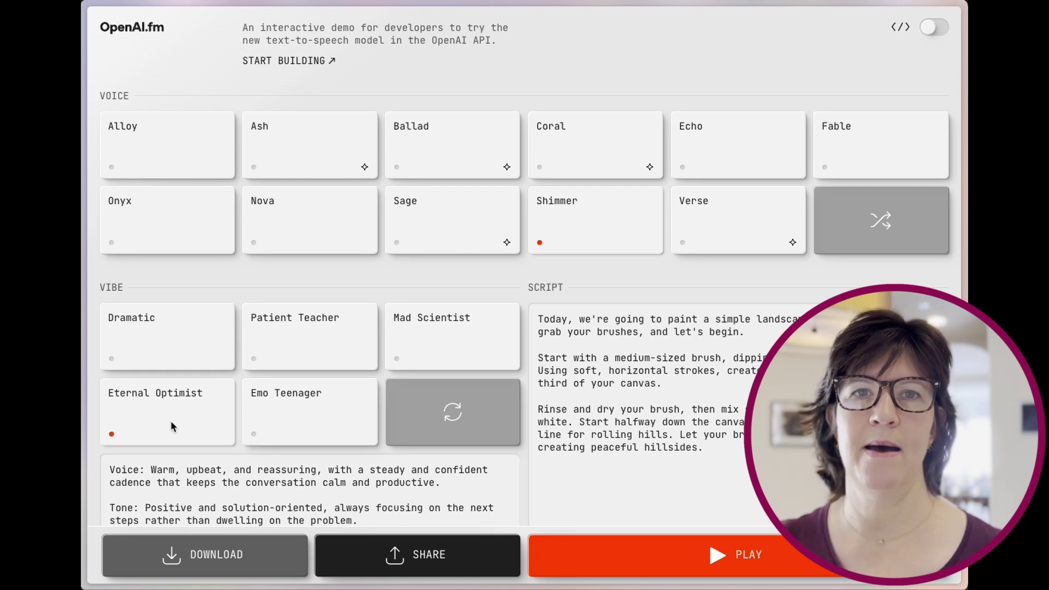
left_click(732, 567)
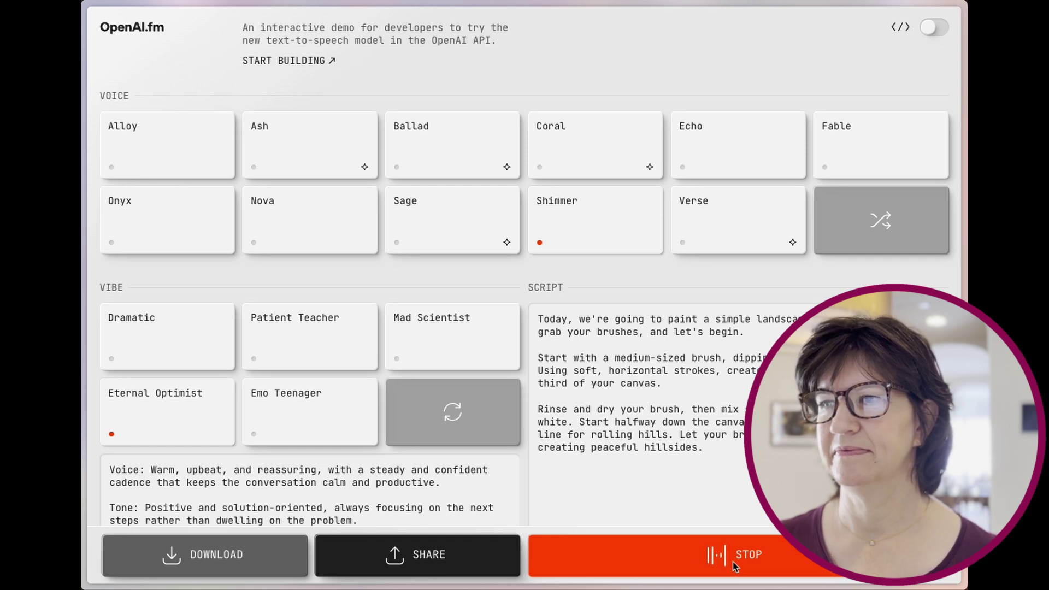
left_click(734, 566)
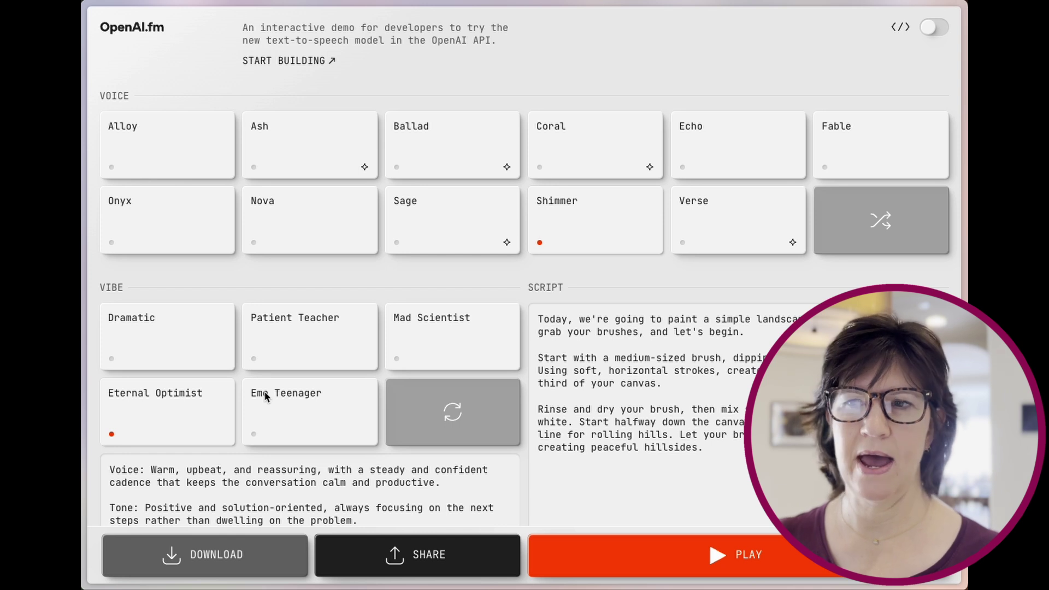
Load a new set of vibes and preview the True Crime Buff script with the Sage voice, stopping after a sample
left_click(454, 411)
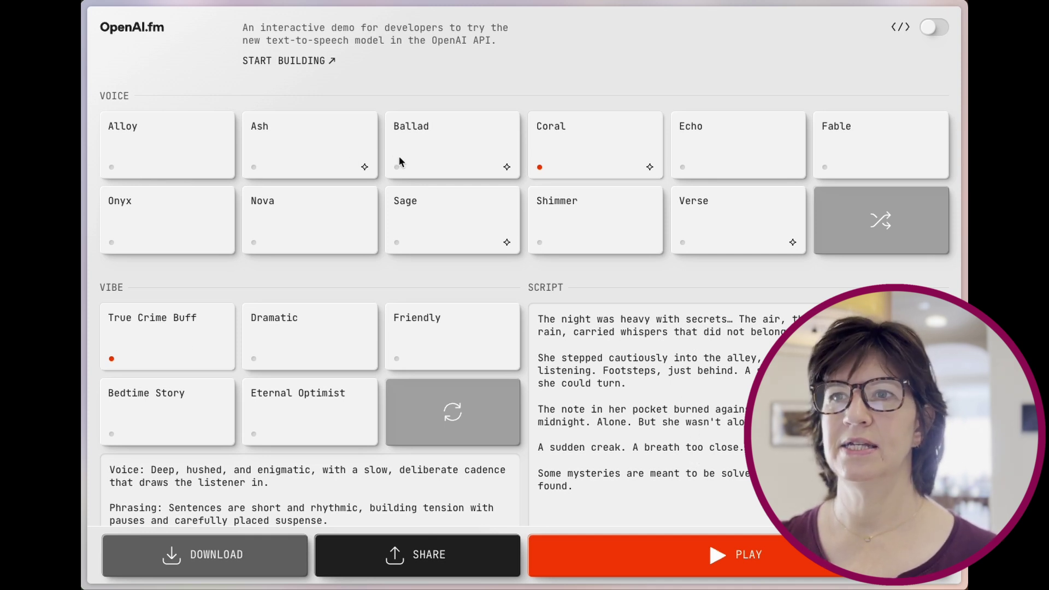
left_click(297, 159)
left_click(314, 225)
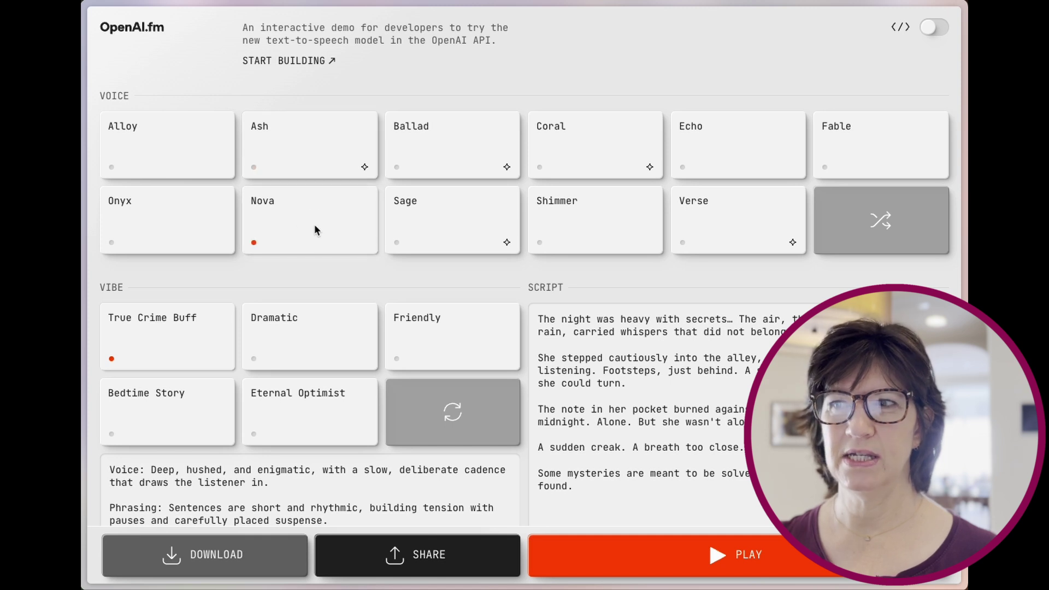
left_click(479, 221)
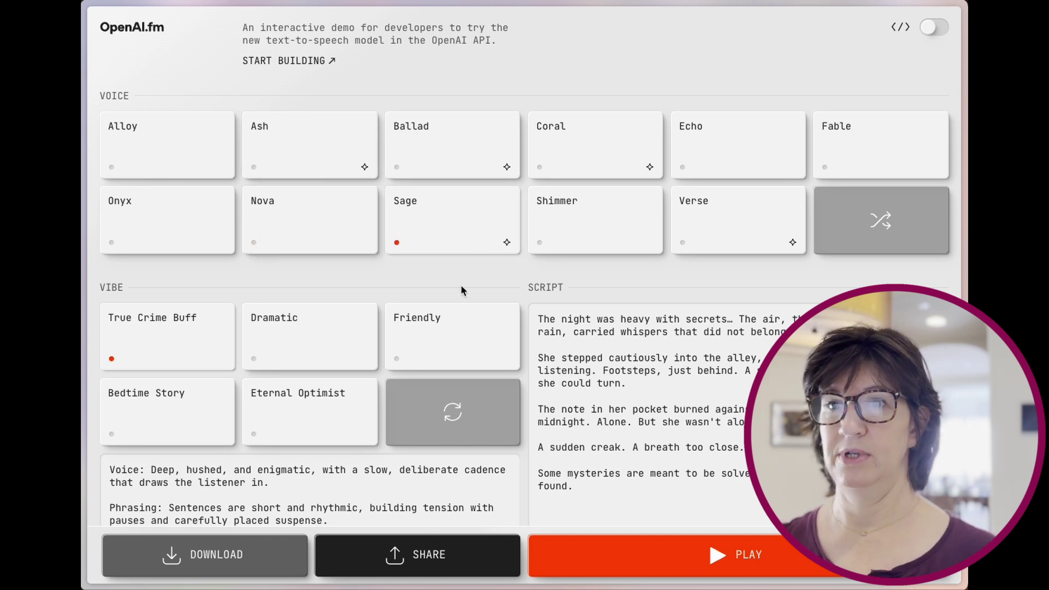
left_click(726, 568)
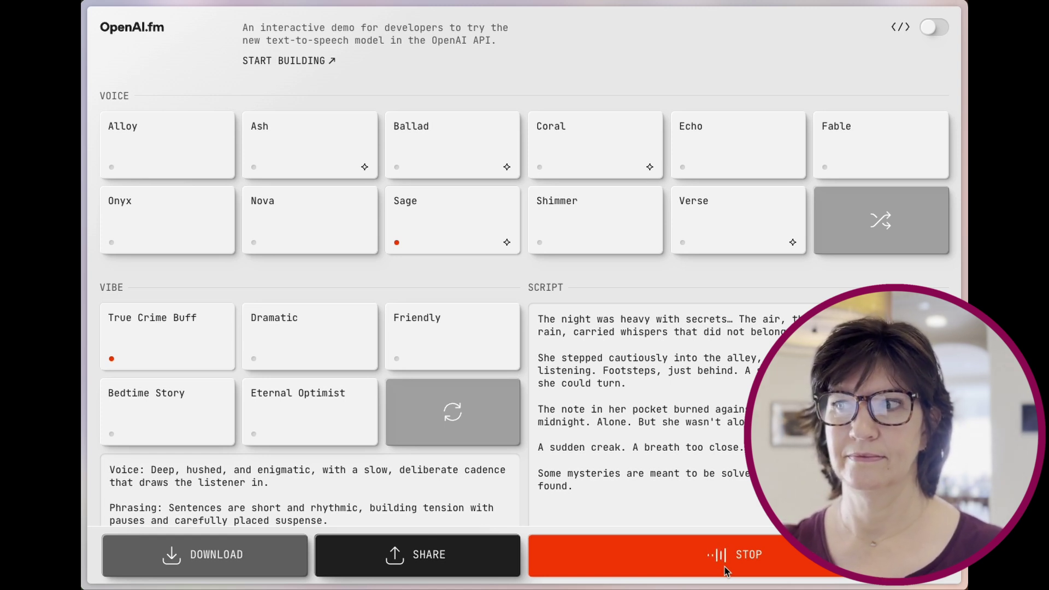
left_click(725, 570)
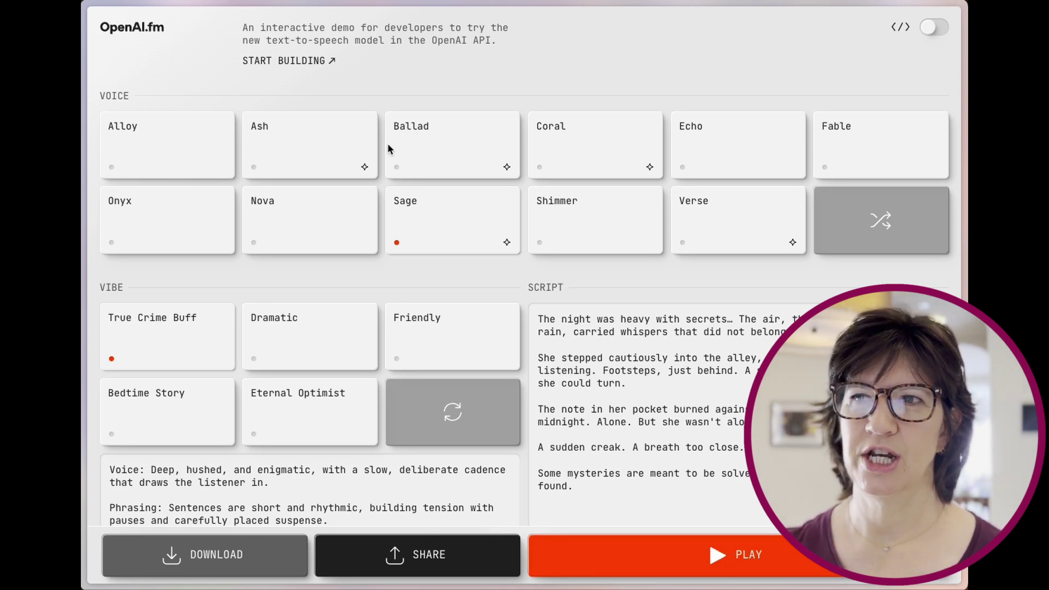
Change the voice to Ballad and play a sample of the True Crime Buff script
left_click(459, 149)
left_click(744, 560)
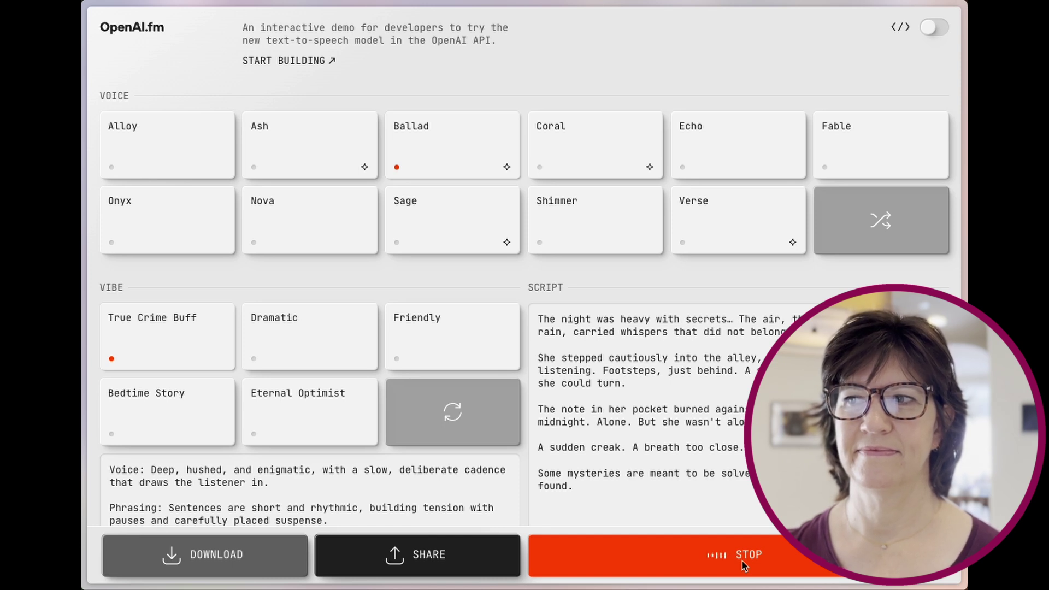
left_click(742, 565)
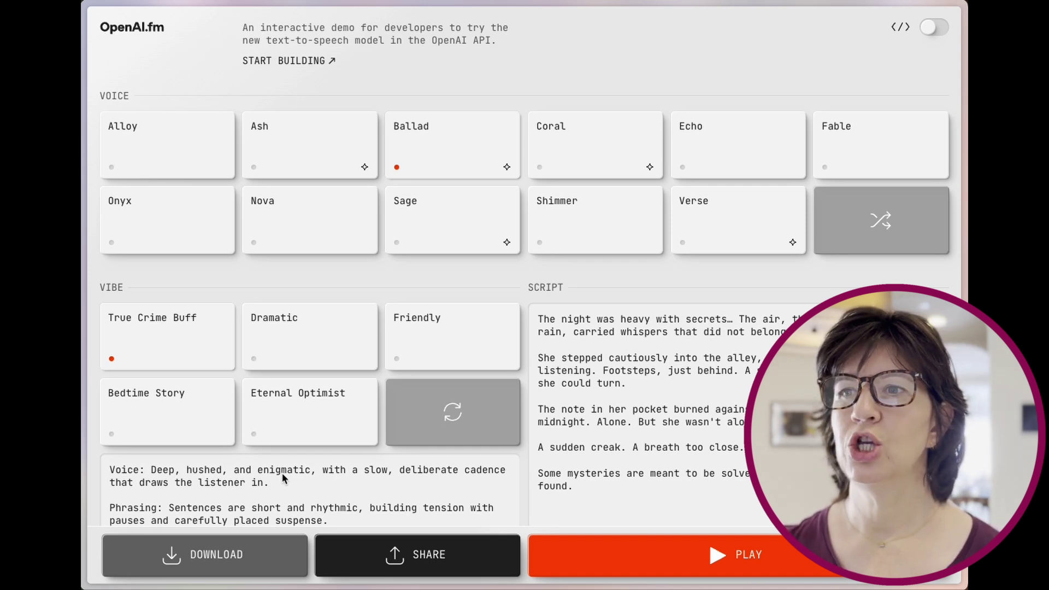
Choose the Bedtime Story vibe and preview its fox story script in the Ballad voice, stopping after a sample
left_click(163, 402)
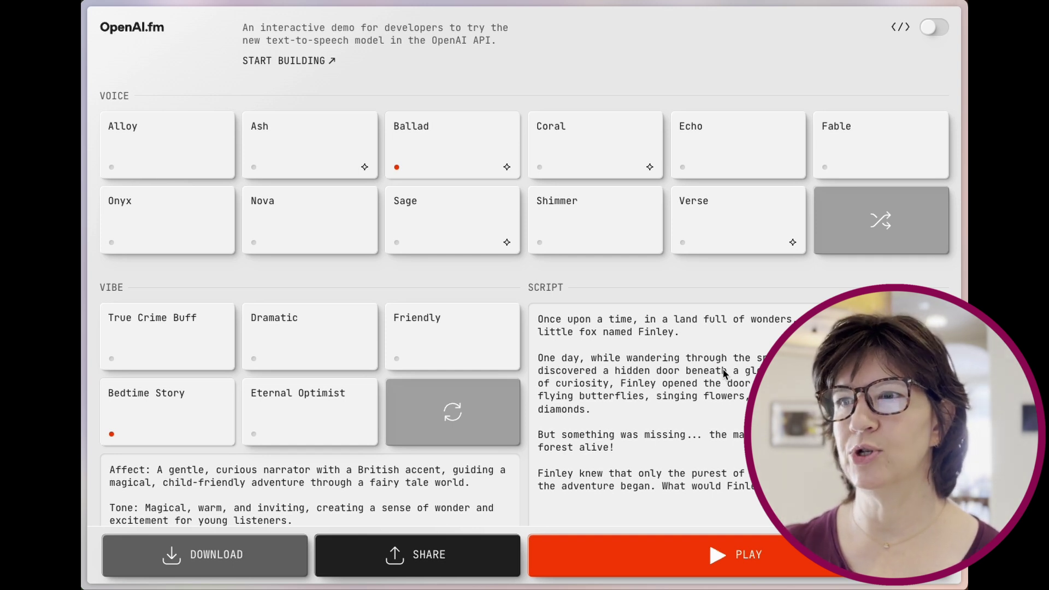
left_click(716, 561)
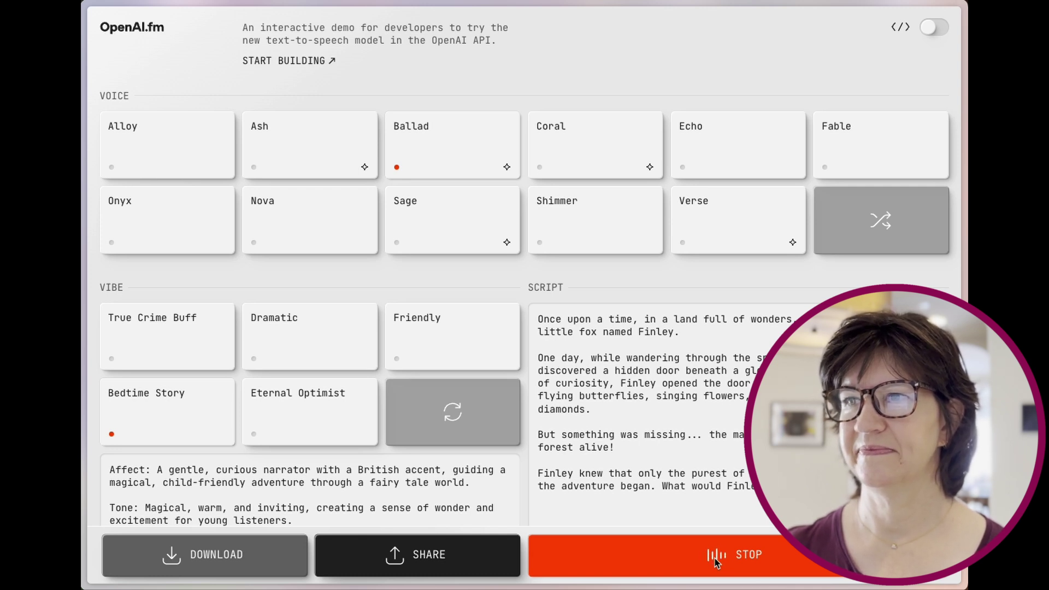
left_click(726, 557)
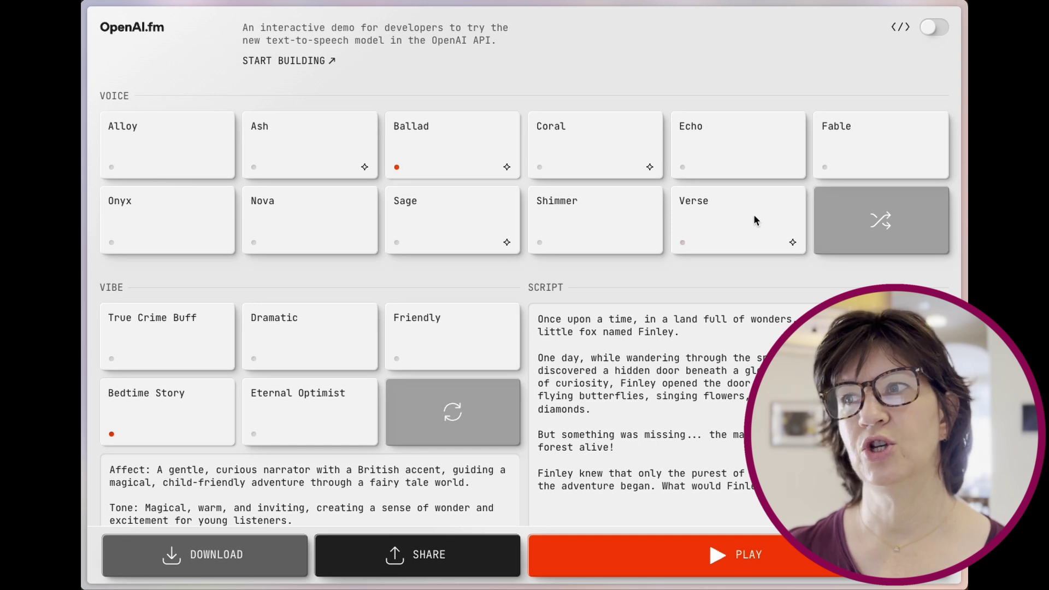
Switch the voice to Verse and play the Bedtime Story script
left_click(754, 216)
left_click(719, 563)
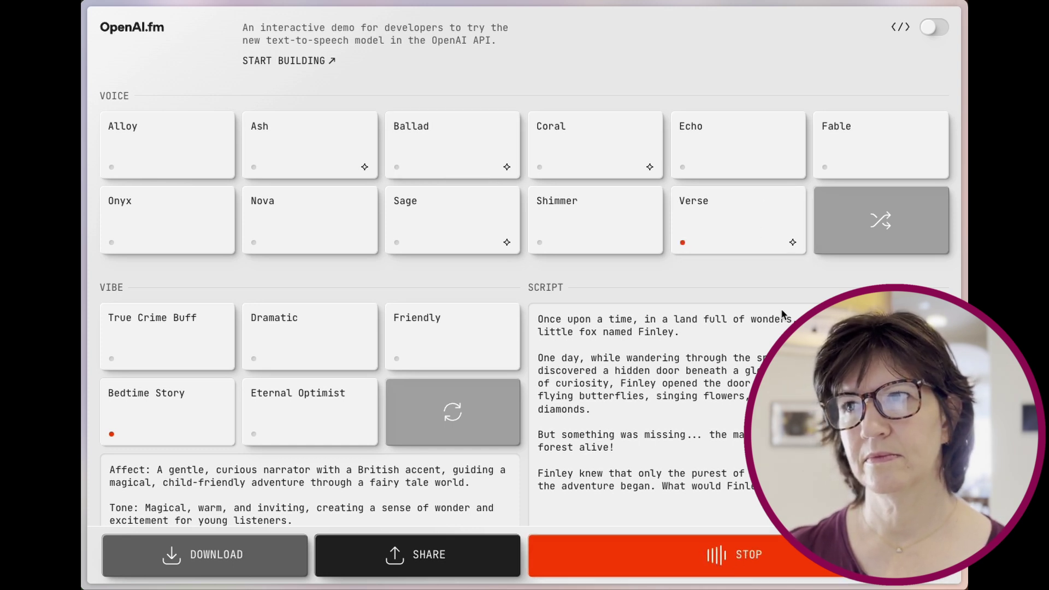
Switch the voice to Coral and preview the Bedtime Story script, stopping after a sample
left_click(604, 149)
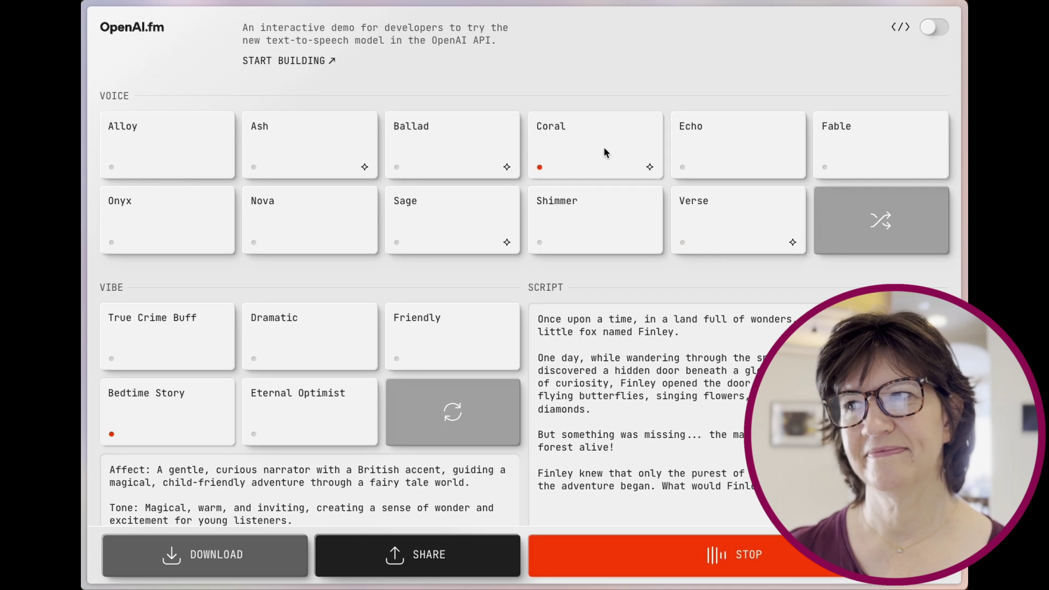
left_click(732, 565)
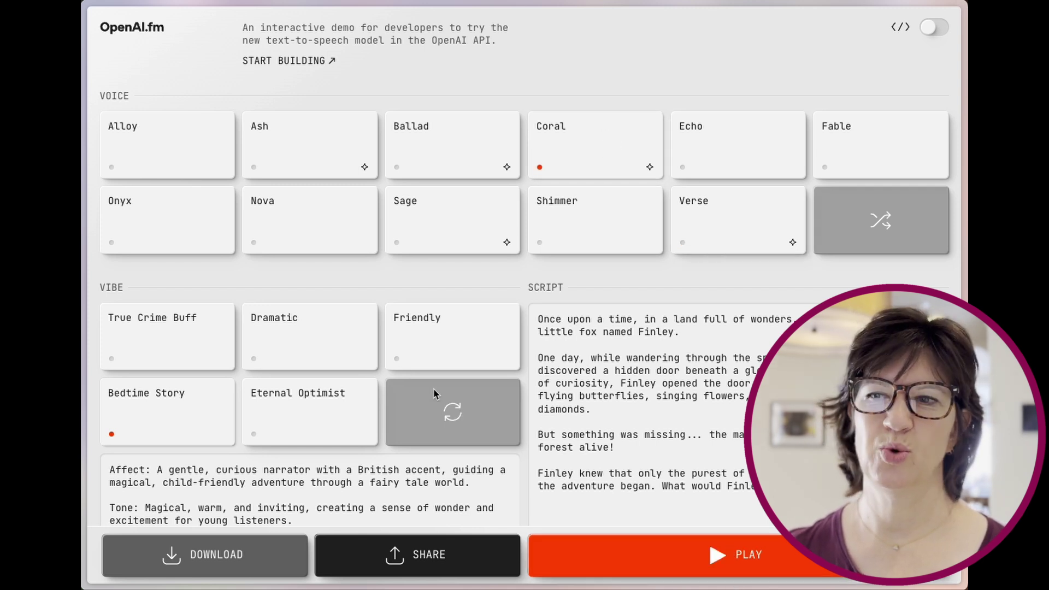
Load a new set of vibes and play the Cheerleader script in the Coral voice
left_click(449, 415)
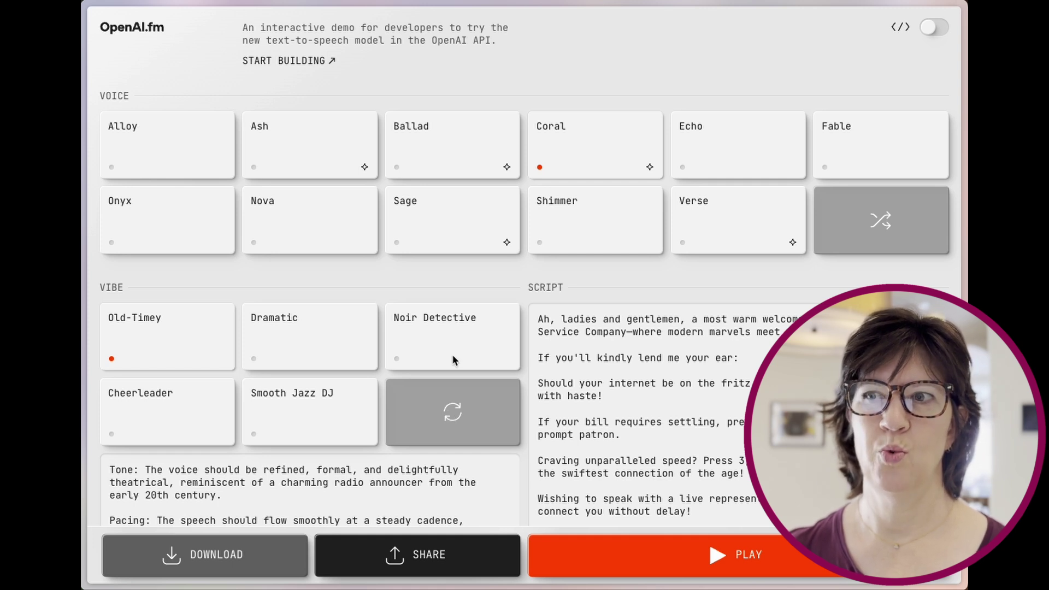
left_click(162, 404)
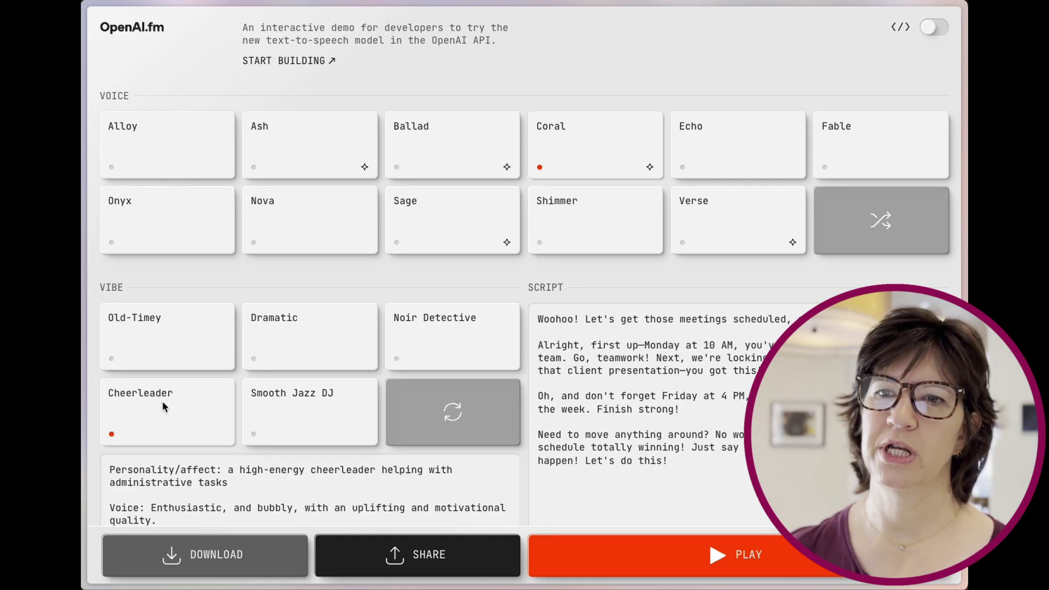
left_click(752, 556)
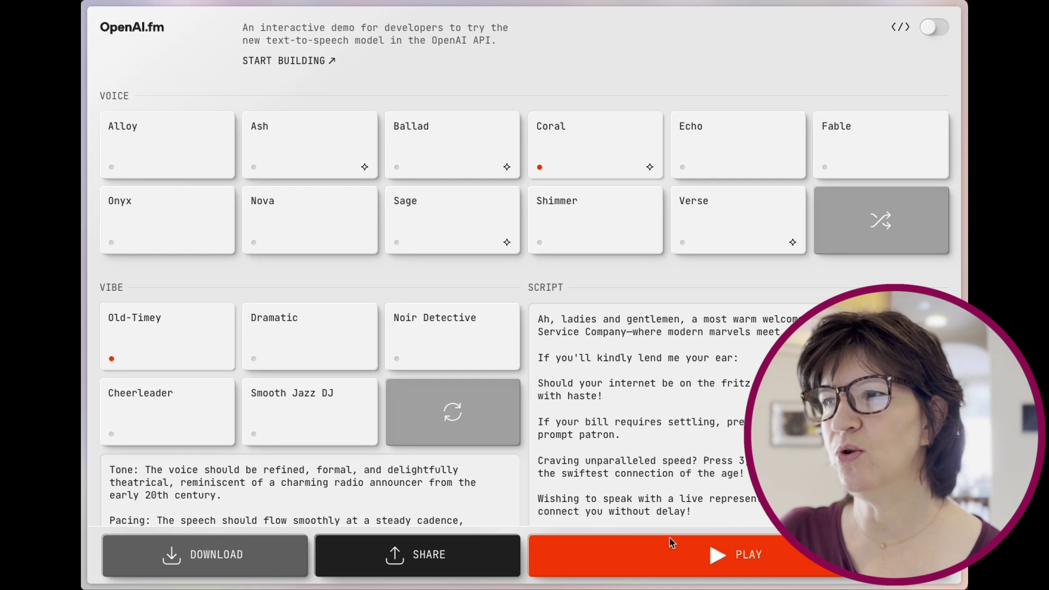
Preview the Old-Timey script with the Onyx voice, stopping after a sample
left_click(721, 555)
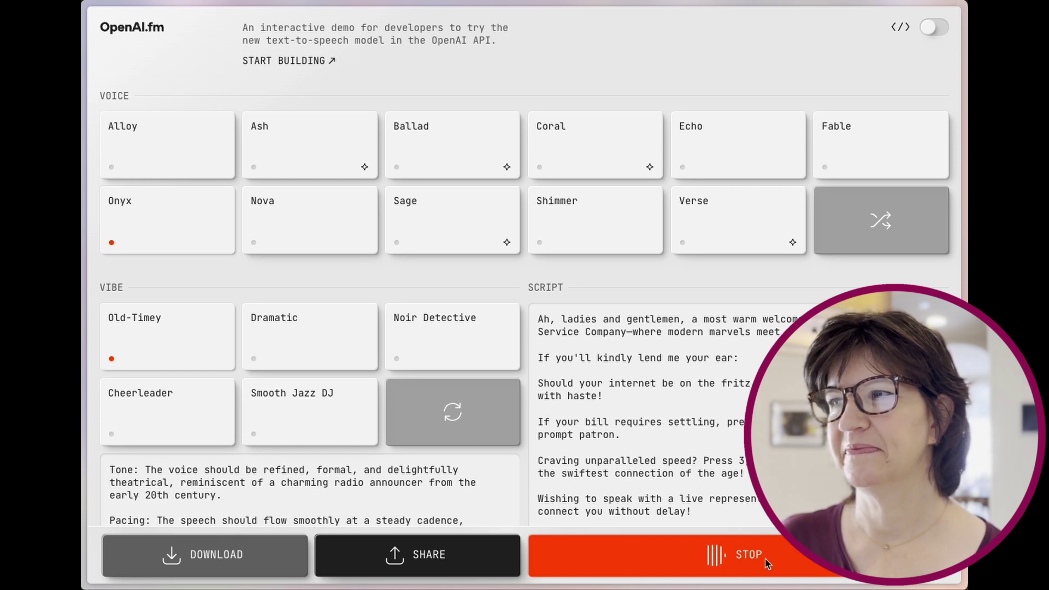
left_click(766, 560)
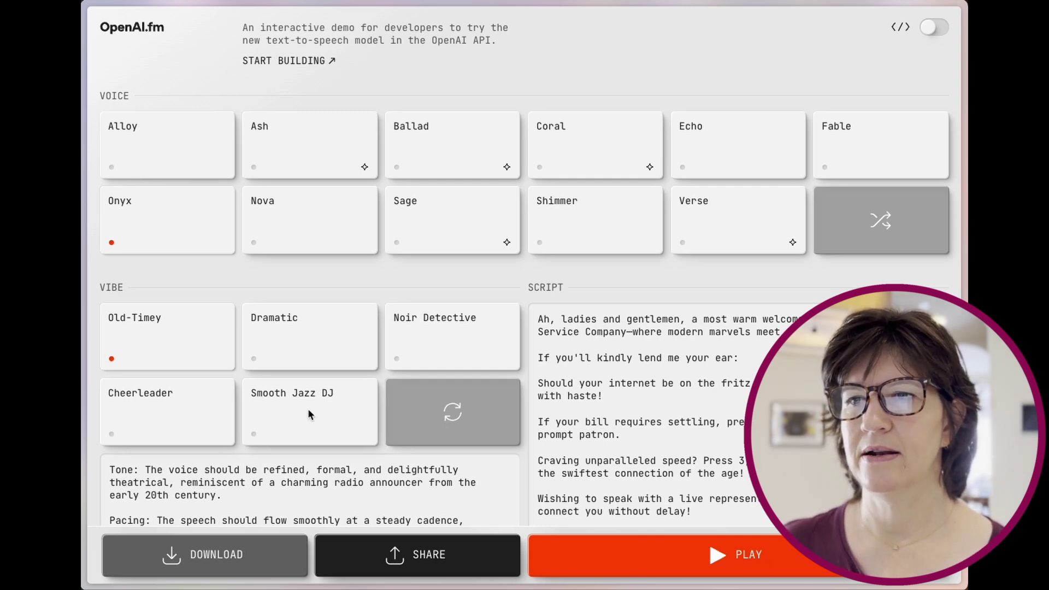
Load another set of vibes and preview the Pirate script in the Echo voice, stopping after a sample
left_click(289, 404)
left_click(467, 414)
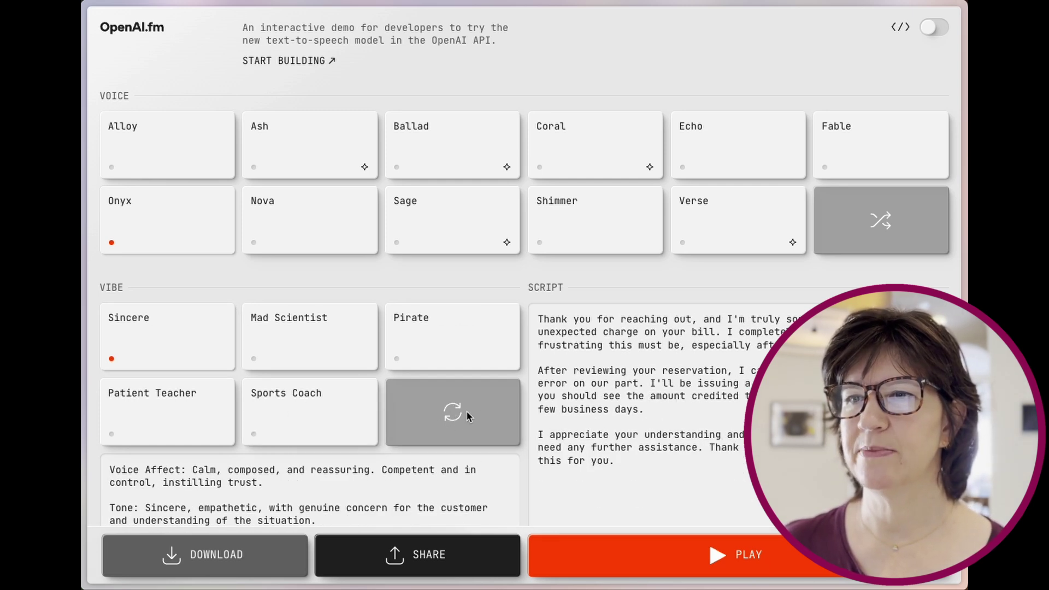
left_click(460, 338)
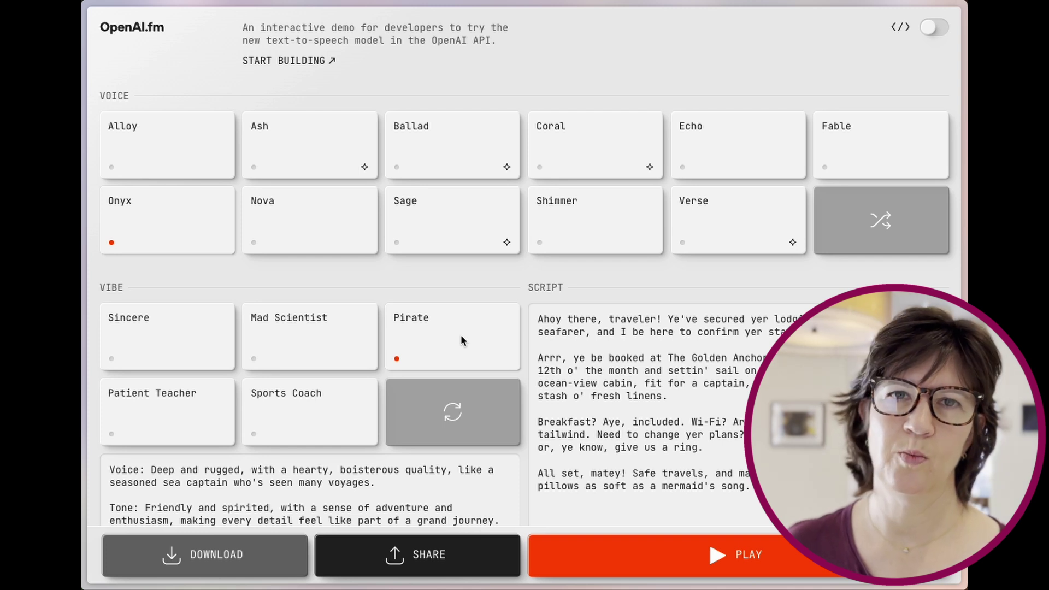
left_click(738, 167)
left_click(747, 551)
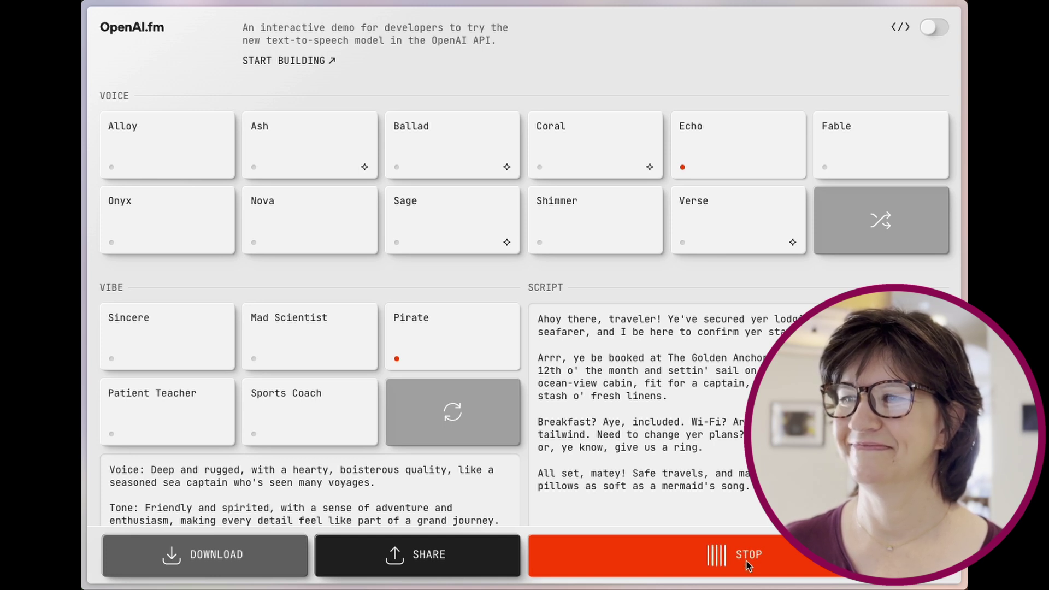
left_click(748, 566)
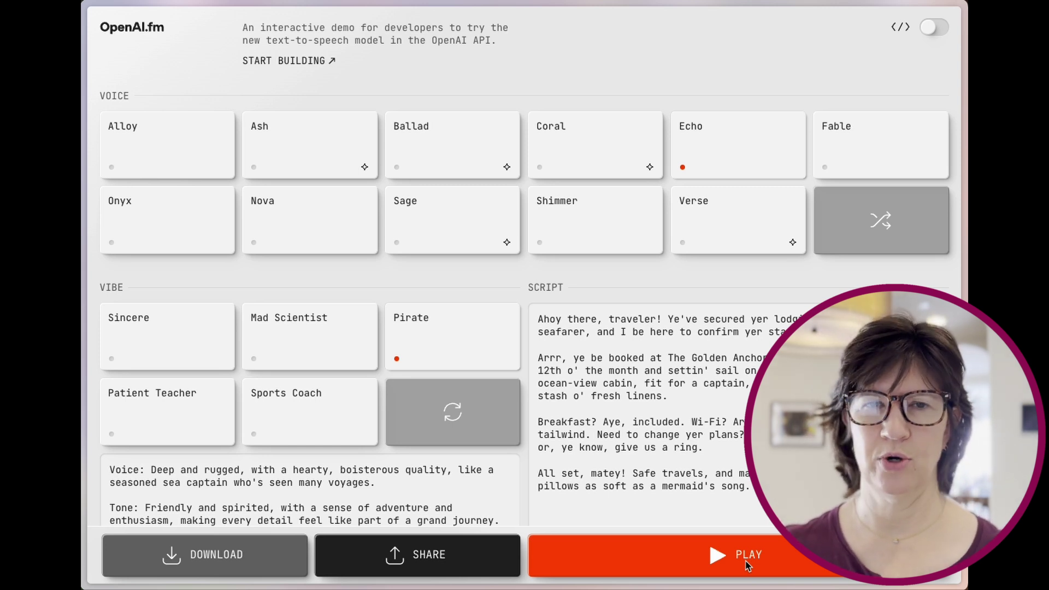
Copy the Sports Coach script and paste it over the Pirate vibe's script
left_click(286, 405)
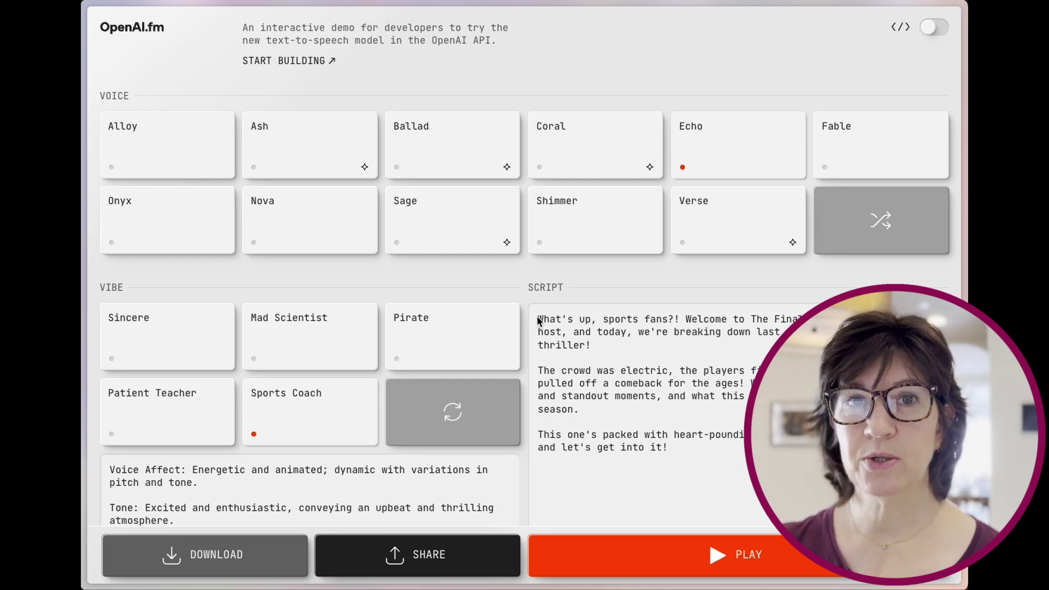
left_click_drag(538, 321, 709, 448)
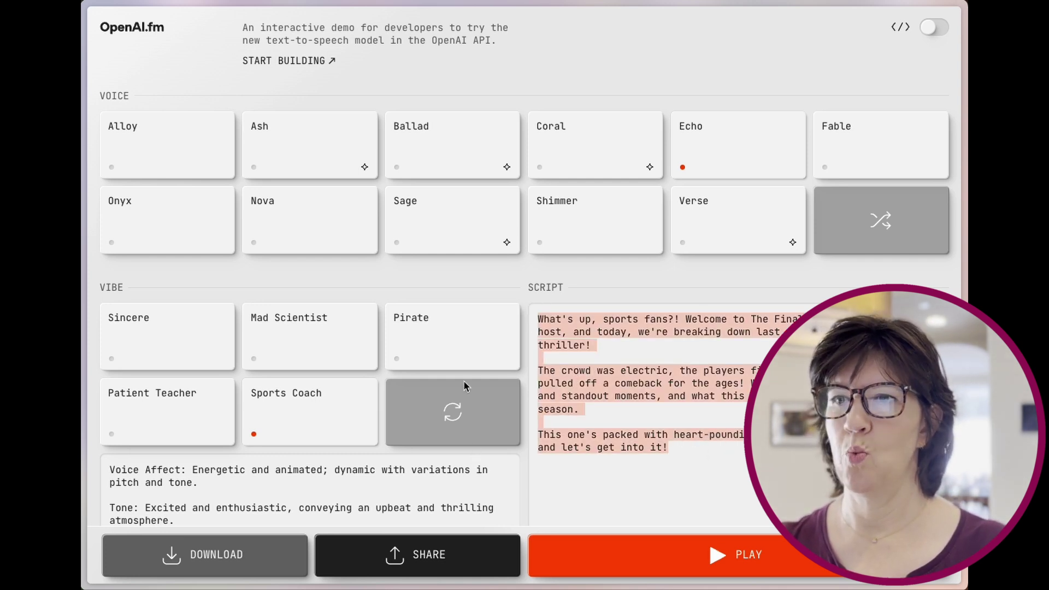
left_click(460, 346)
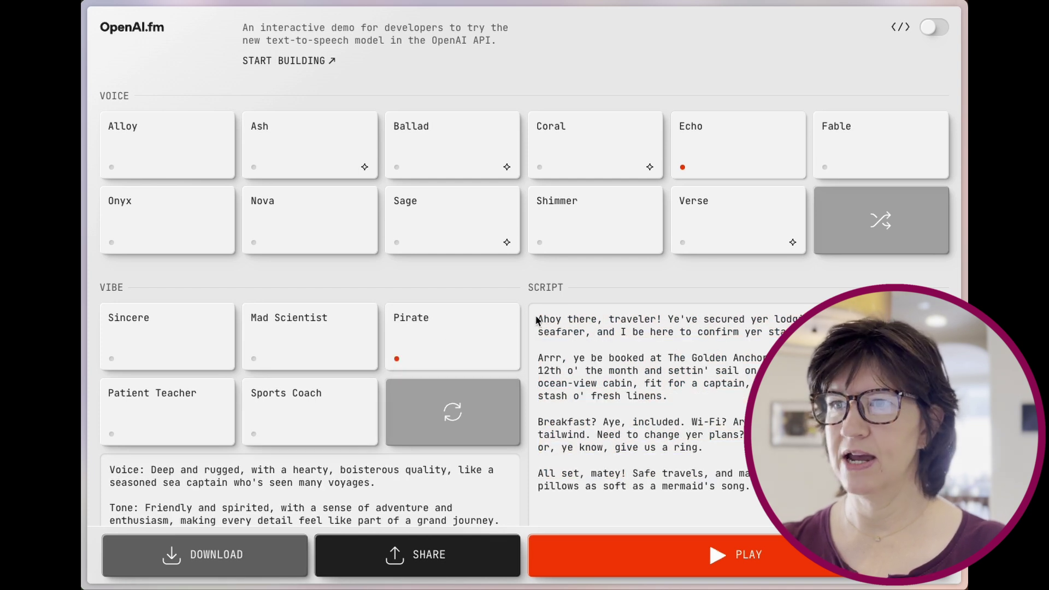
left_click_drag(532, 317, 764, 519)
key("ctrl+v")
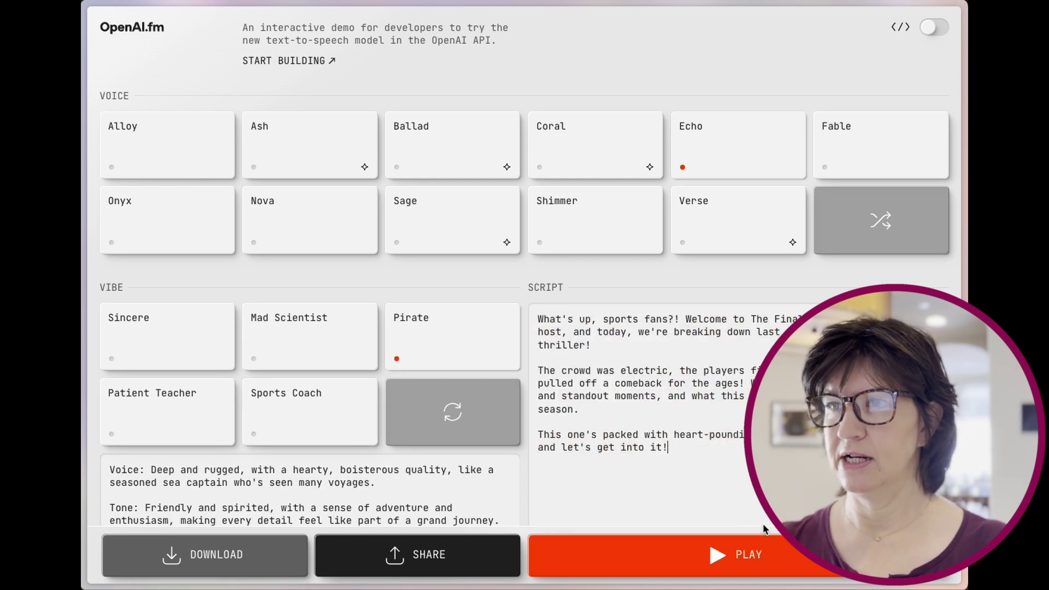
Load a new set of vibes and replace the whole script with the copied custom text beginning "Hey, everybody, if you liked Monday"
left_click(345, 403)
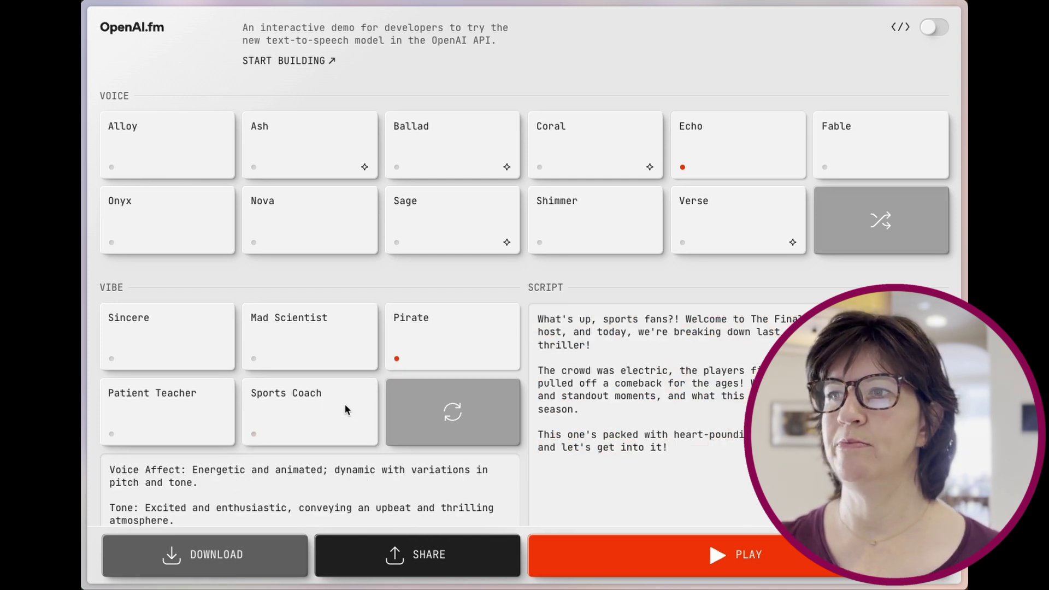
left_click(193, 408)
left_click(445, 420)
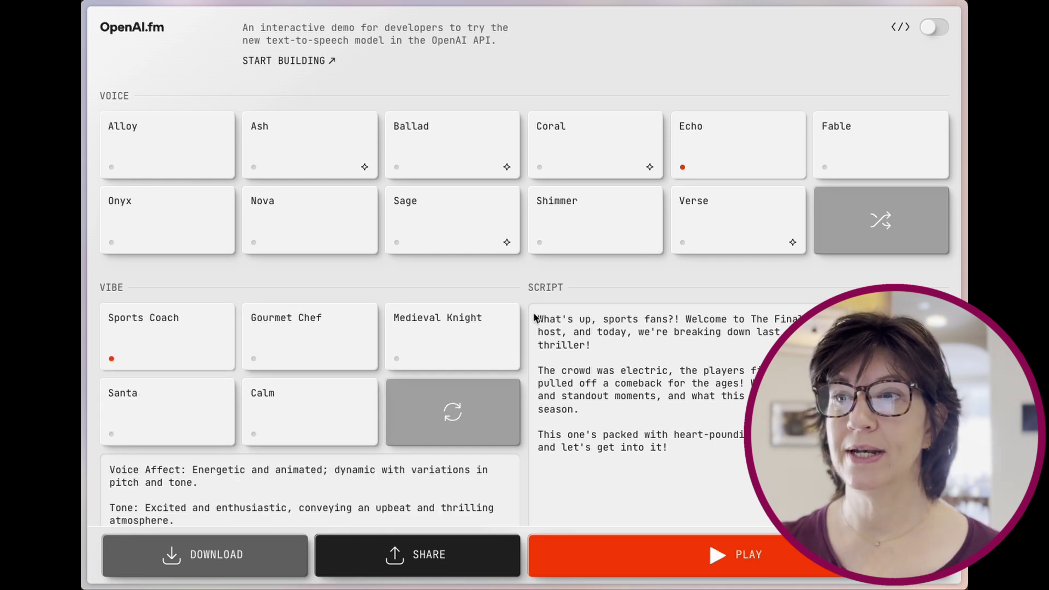
left_click_drag(538, 318, 735, 498)
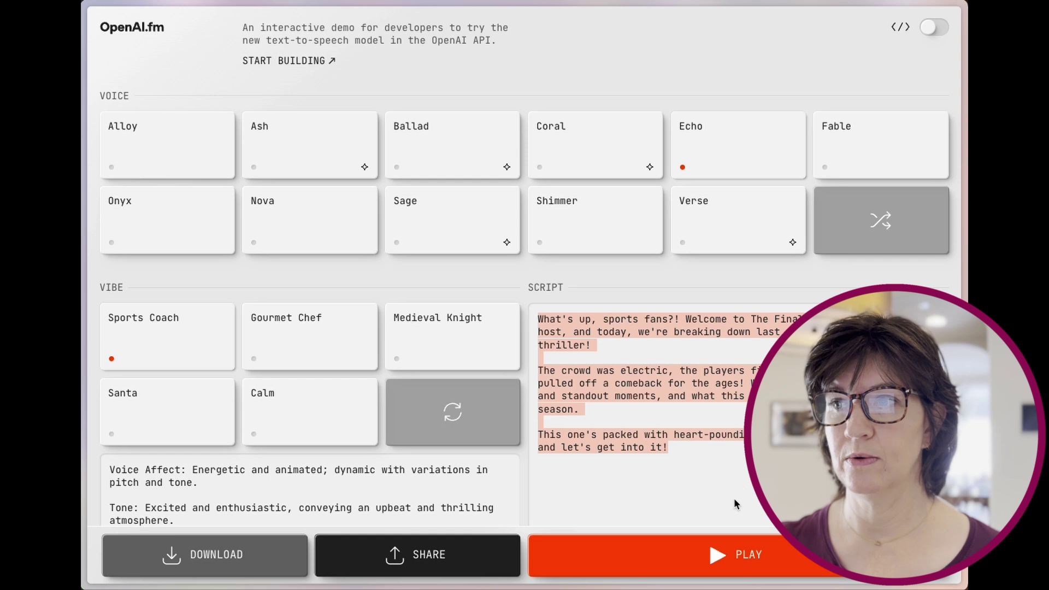
key("ctrl+v")
Set the voice to Fable and the vibe to Medieval Knight, and play the custom script
left_click(892, 131)
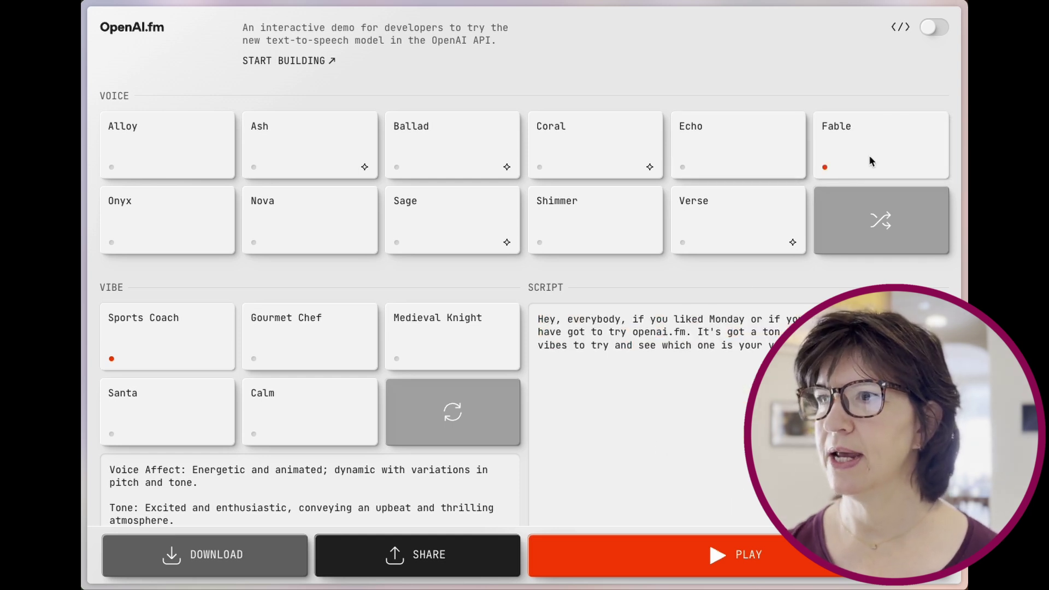
left_click(430, 326)
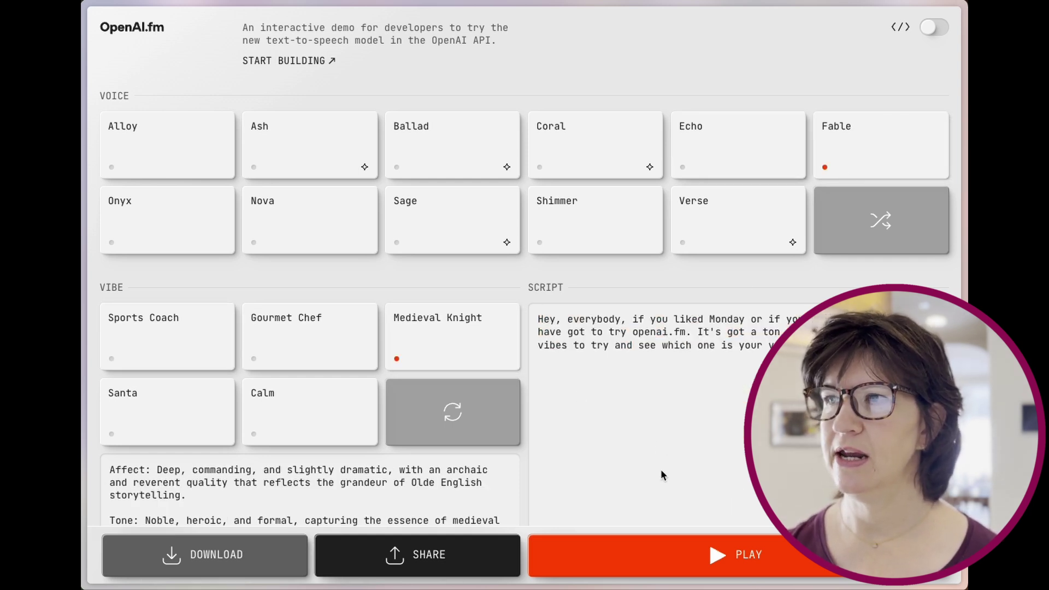
left_click(724, 557)
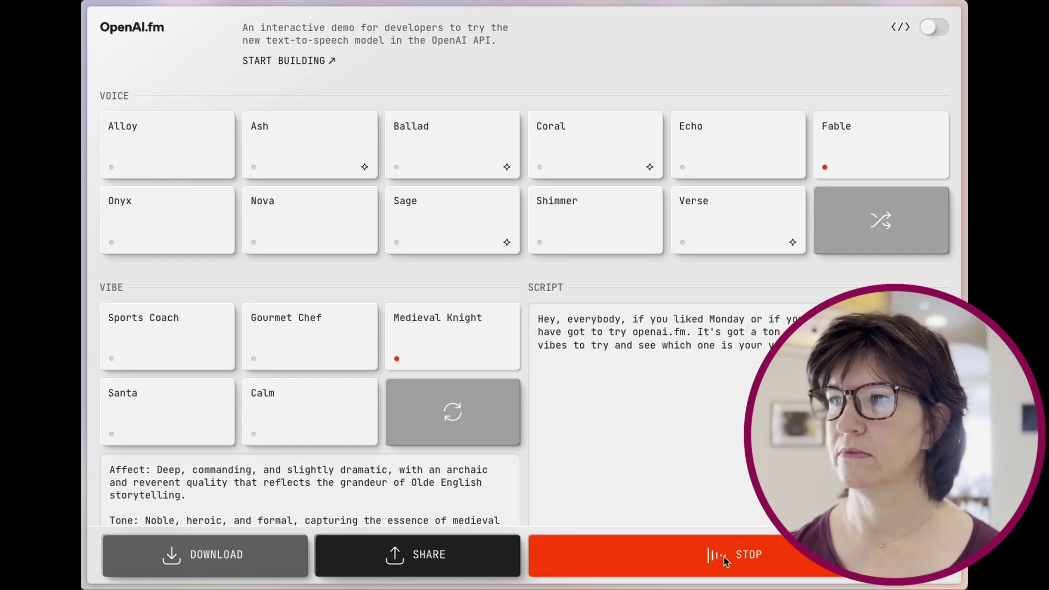